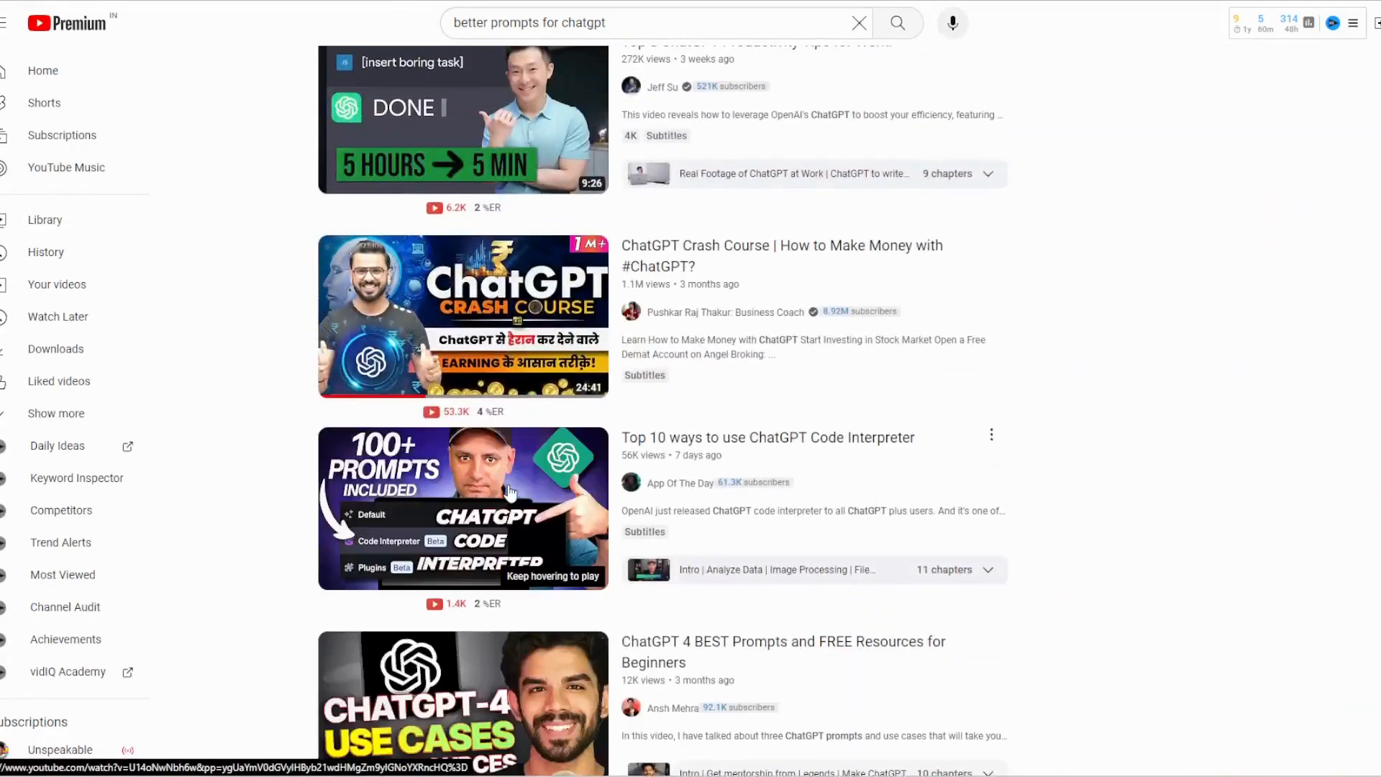
scroll(509, 494, "down", 6)
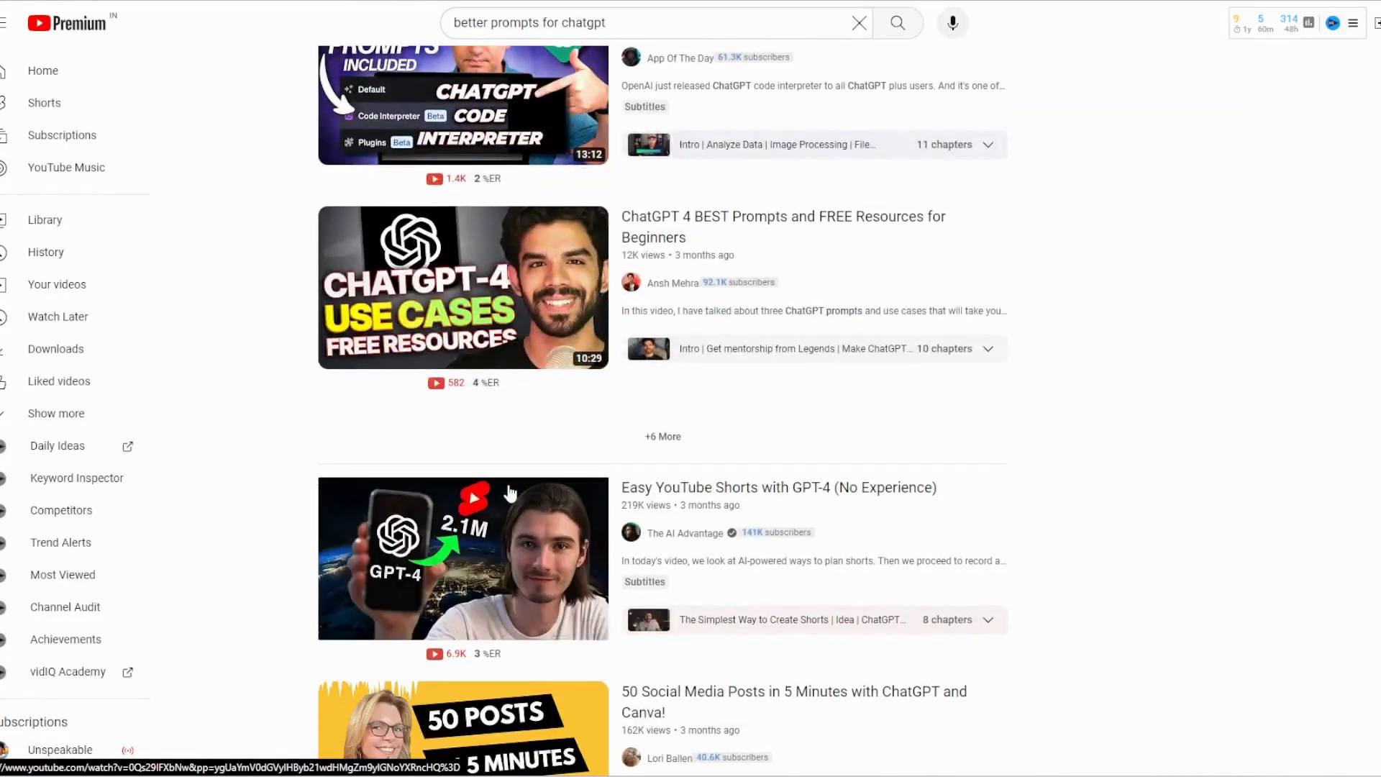
mouse_move(510, 494)
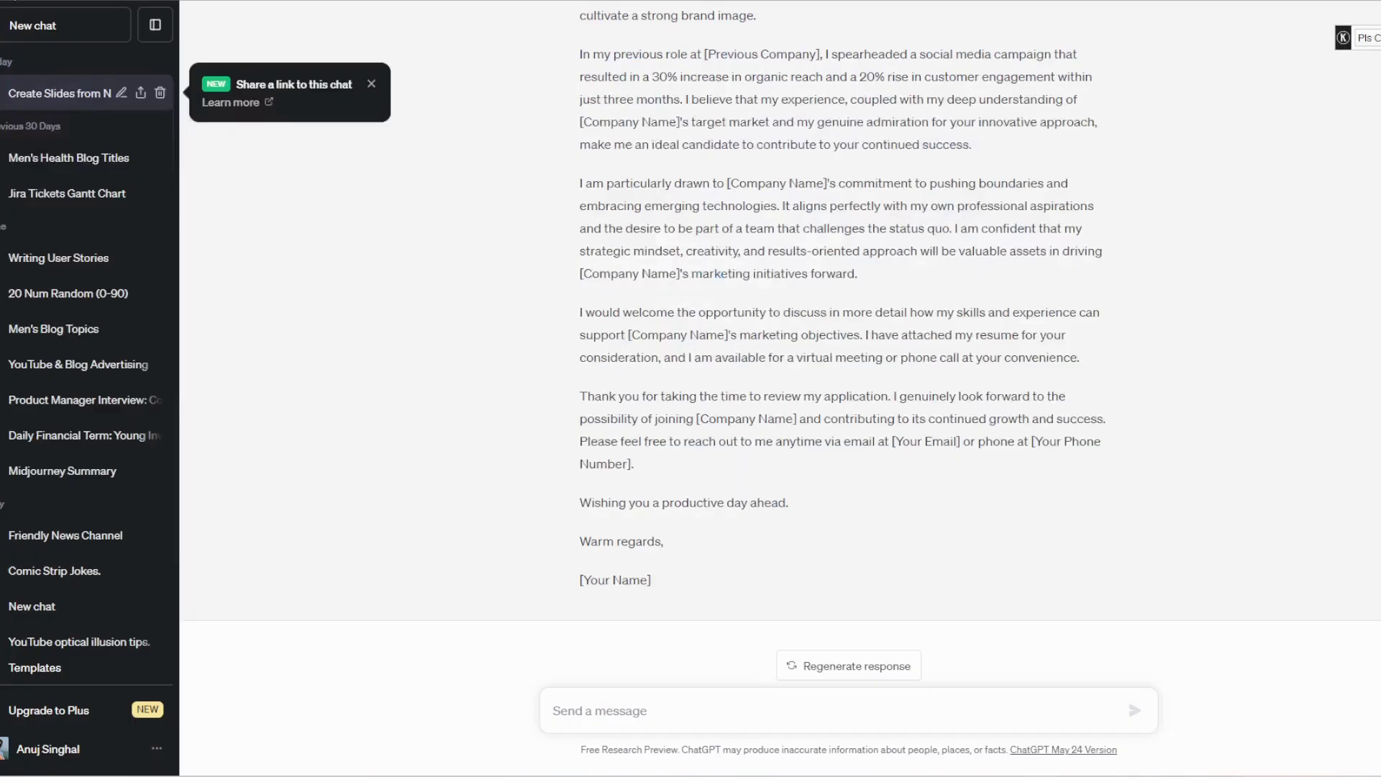
Switch to ChatGPT and start a new chat
left_click(33, 25)
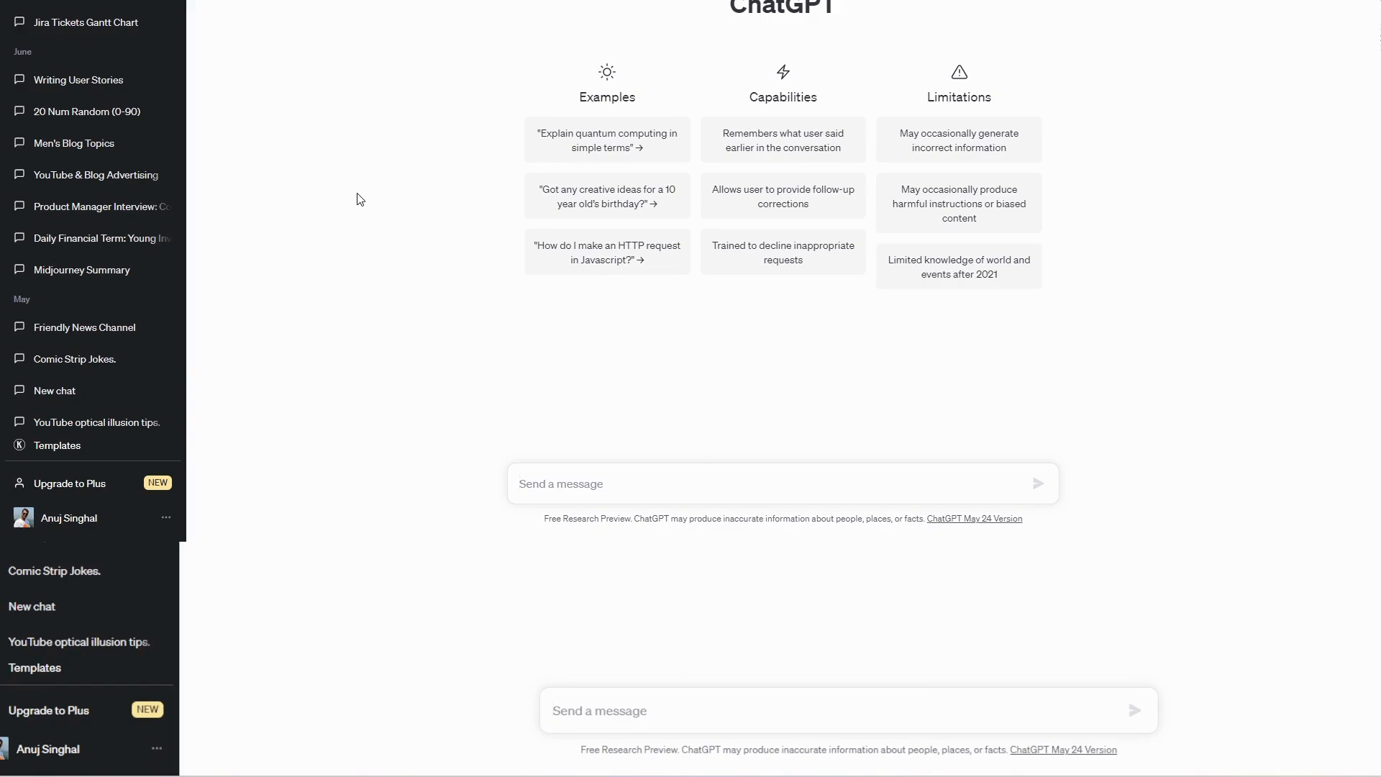
Write out ROPA in the message box as Role, Objective, Prompt and Advanced instruction, one per line, and clear the text
type("ROPA")
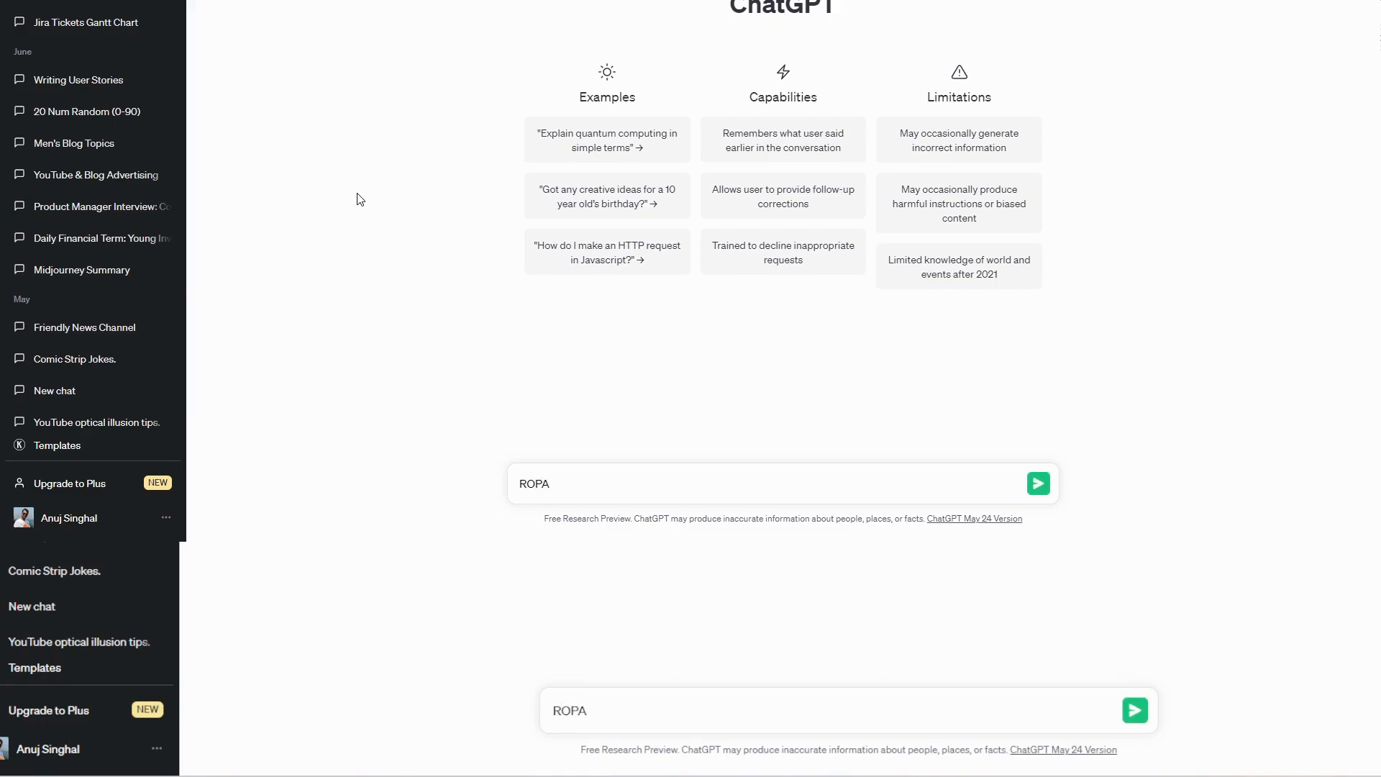
key("Left")
key("Left")
key("Left")
type("- Role")
key("shift+Return")
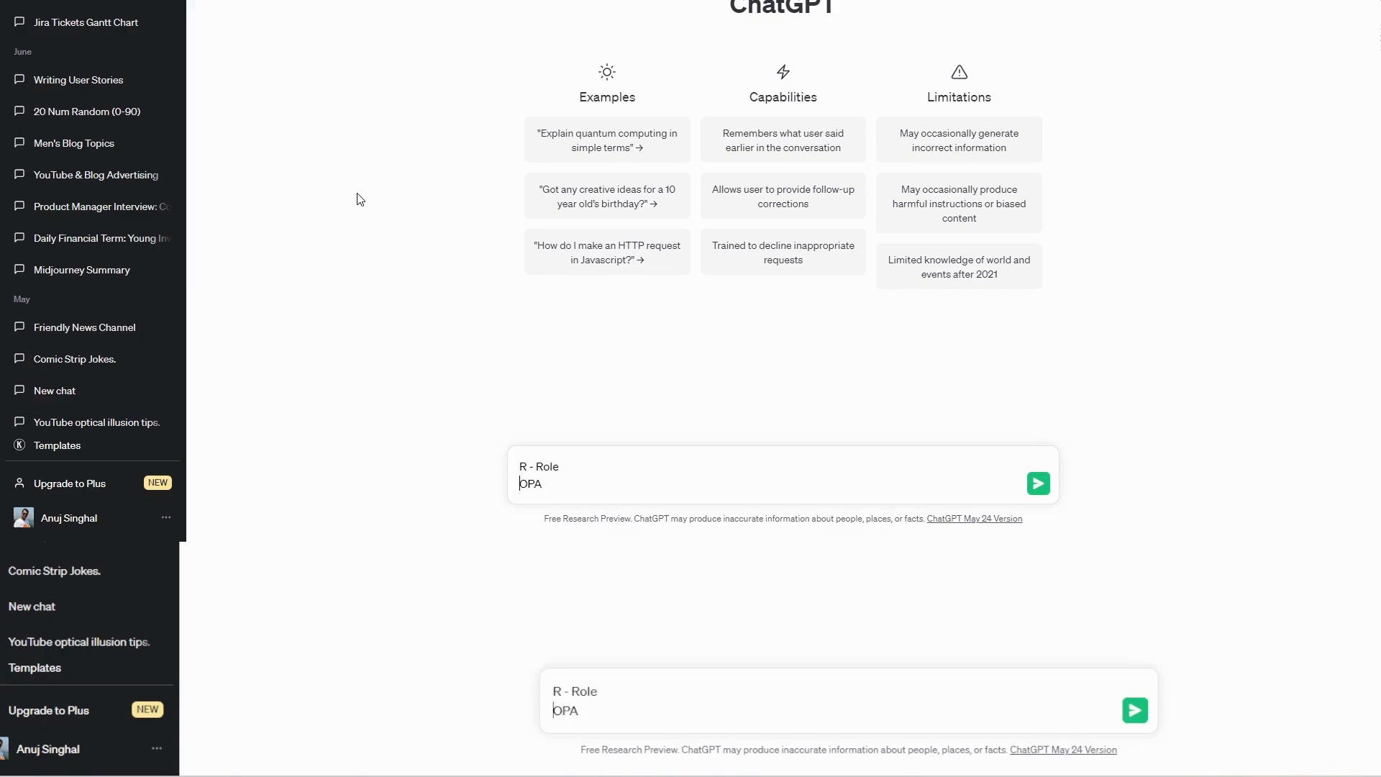
type("- Objective")
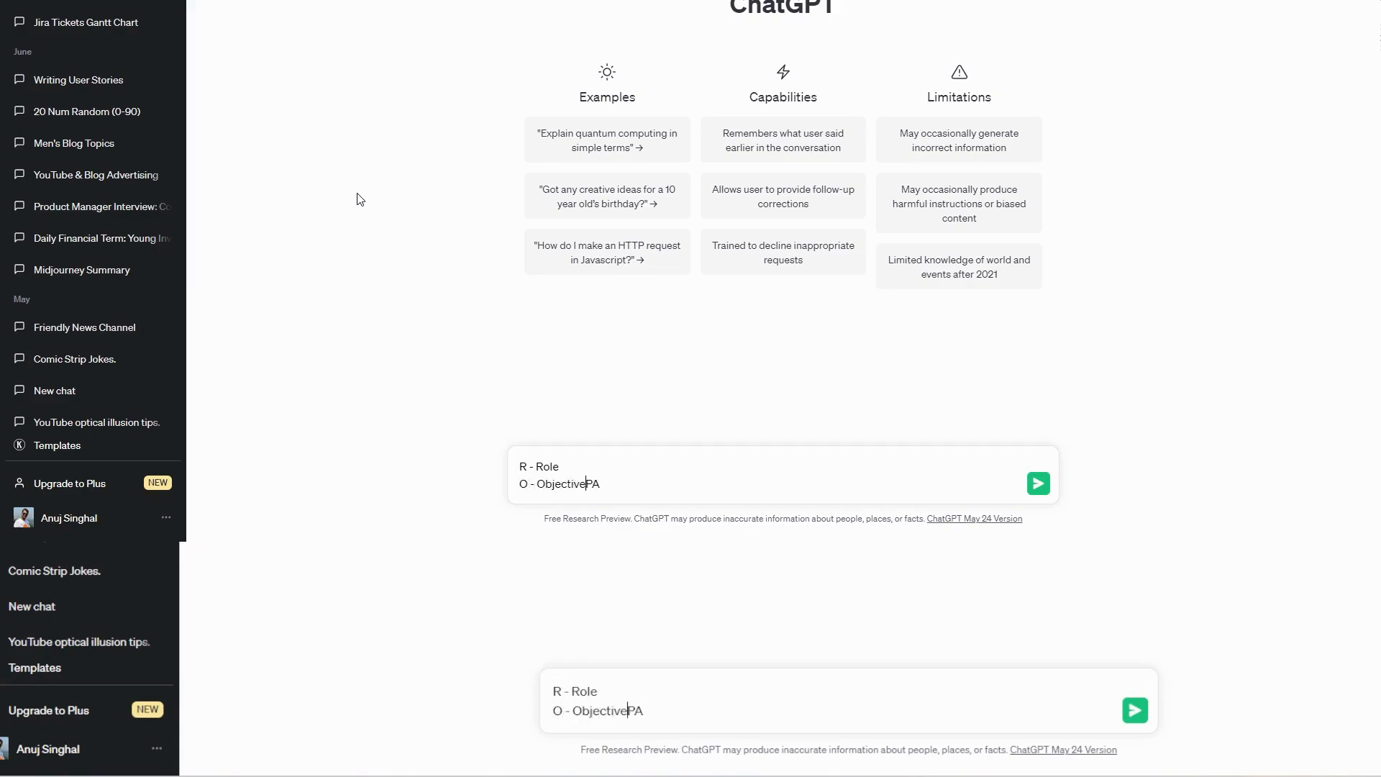
key("shift+Return")
type("- Prompt")
key("shift+Return")
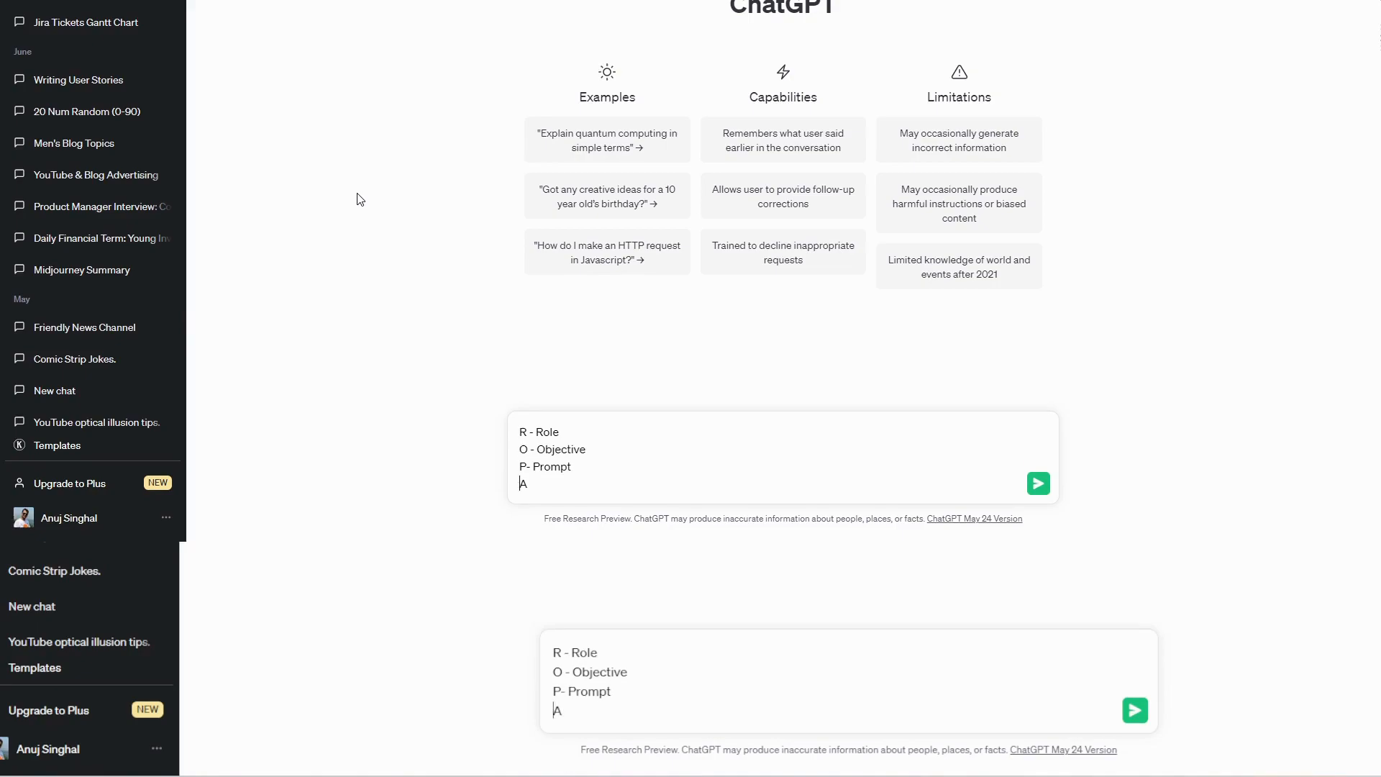
type("- Advanced instruction")
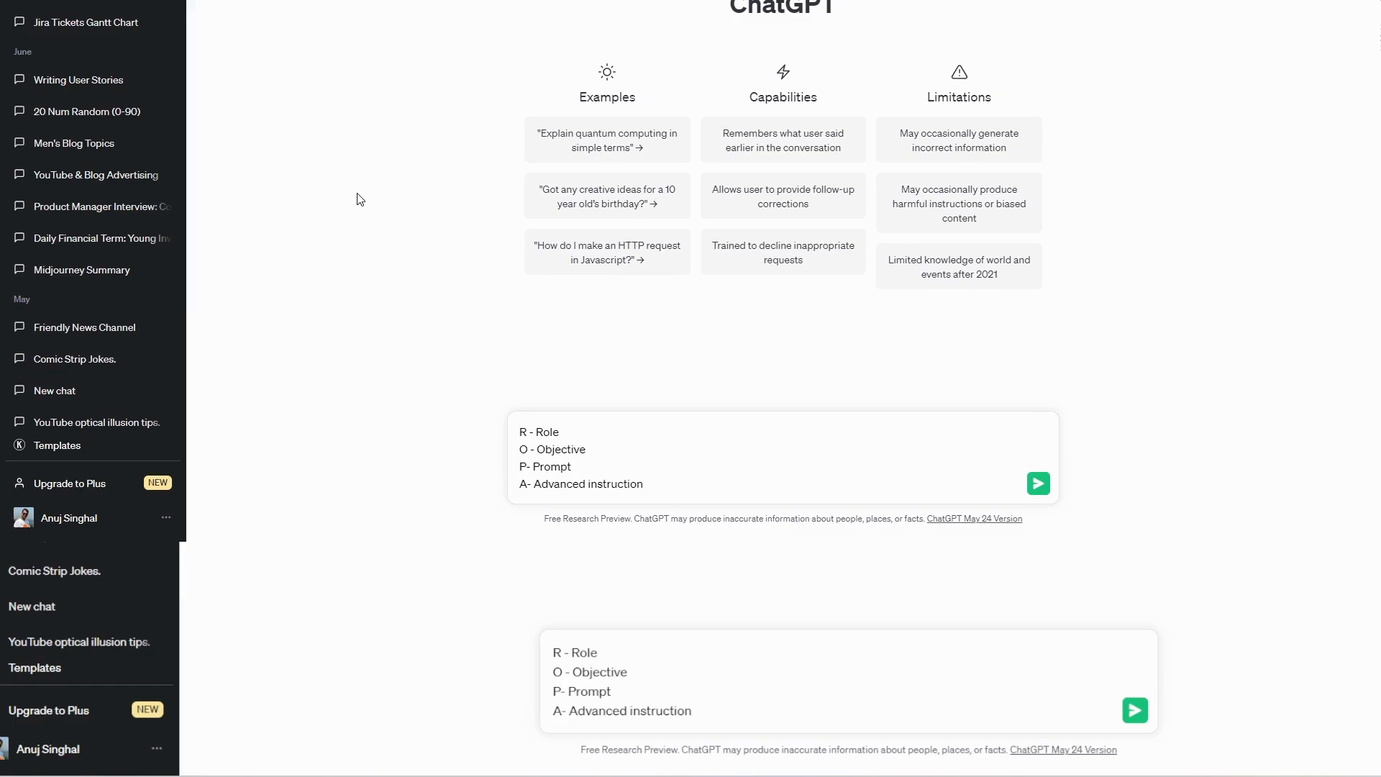
key("ctrl+a")
key("BackSpace")
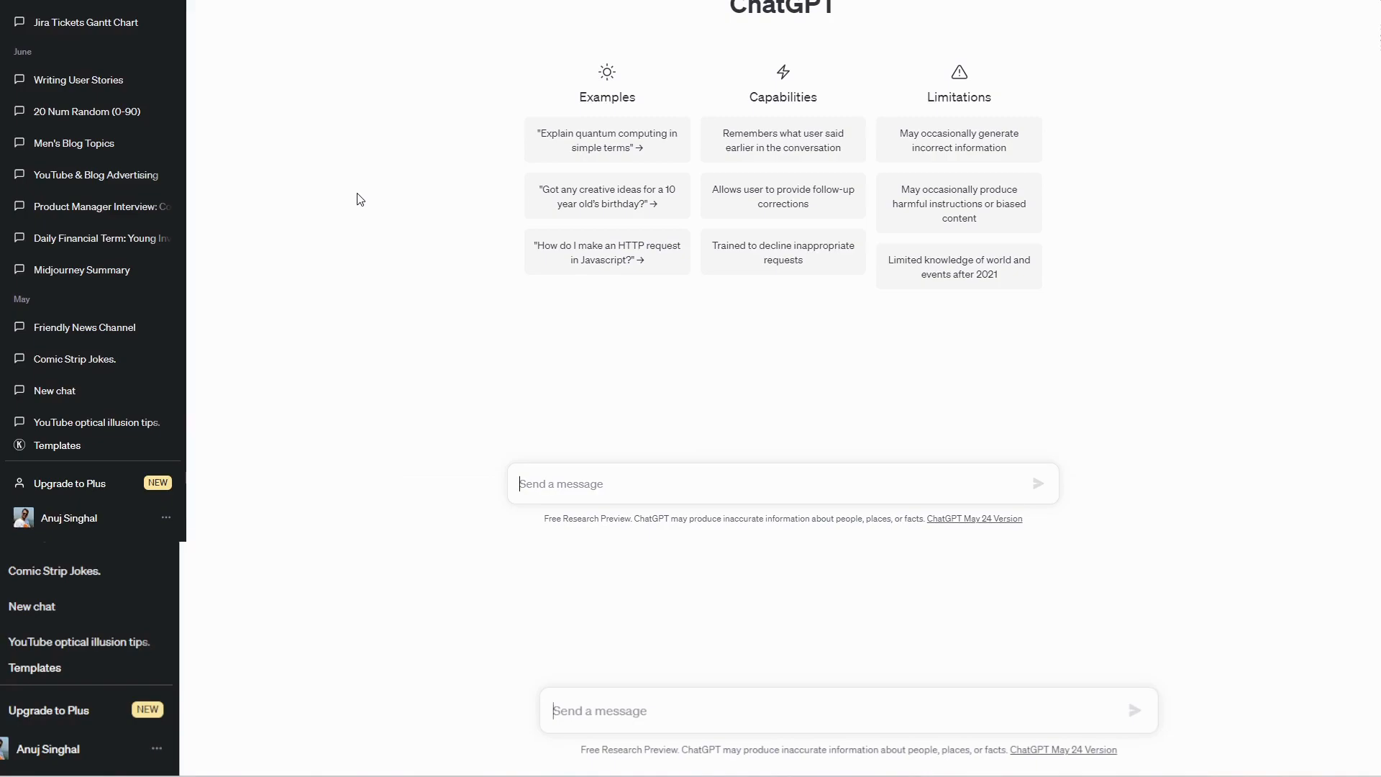
Send the prompt "Give me a content of a joining letter for my company"
type("Give me a conte")
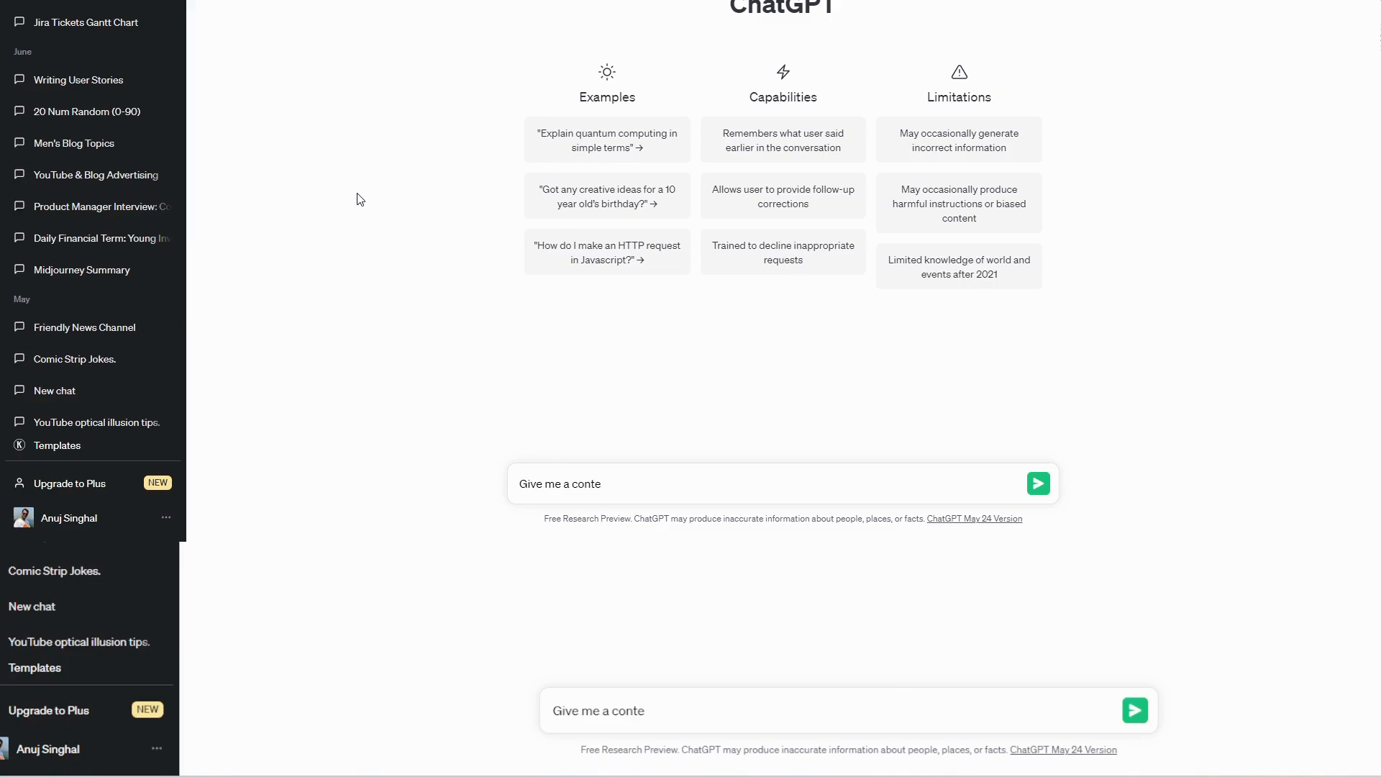
type("nt of a joining letter for my company")
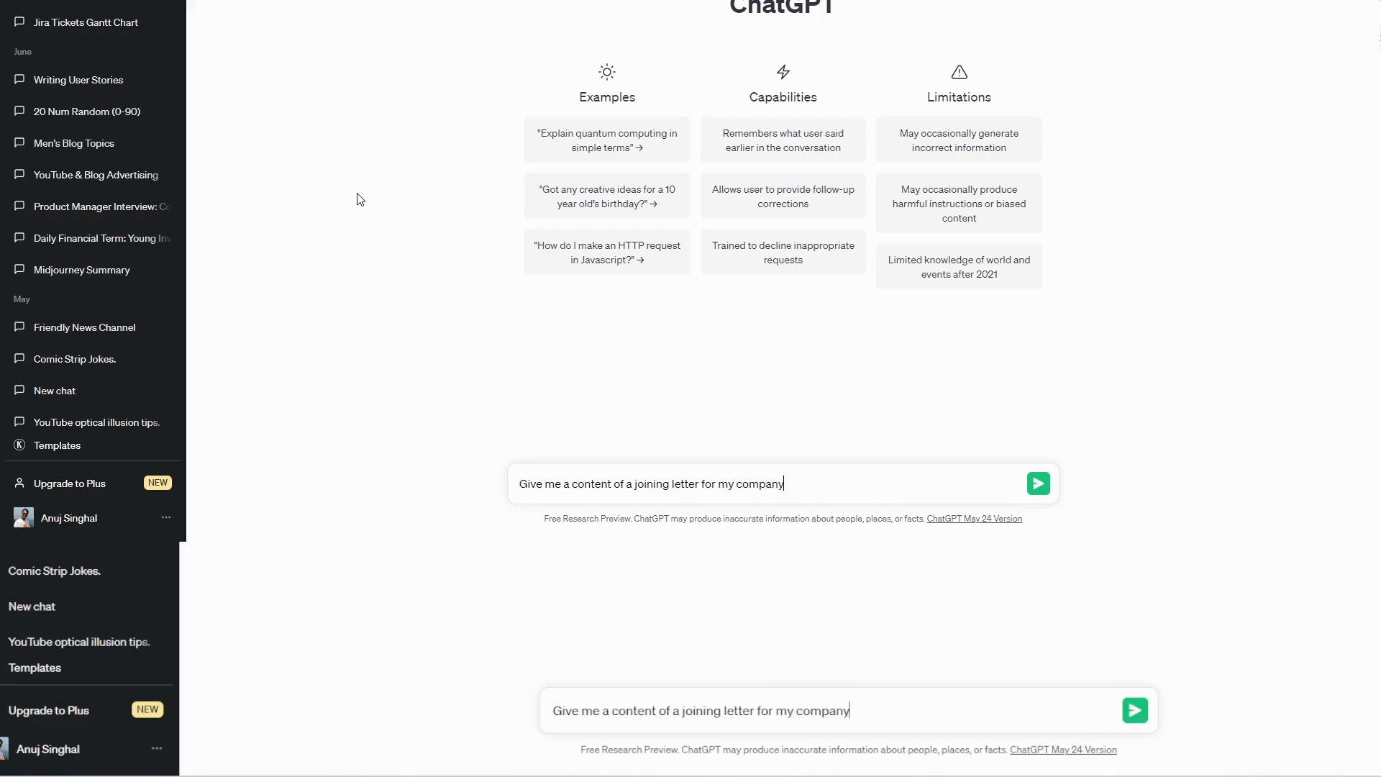
key("Return")
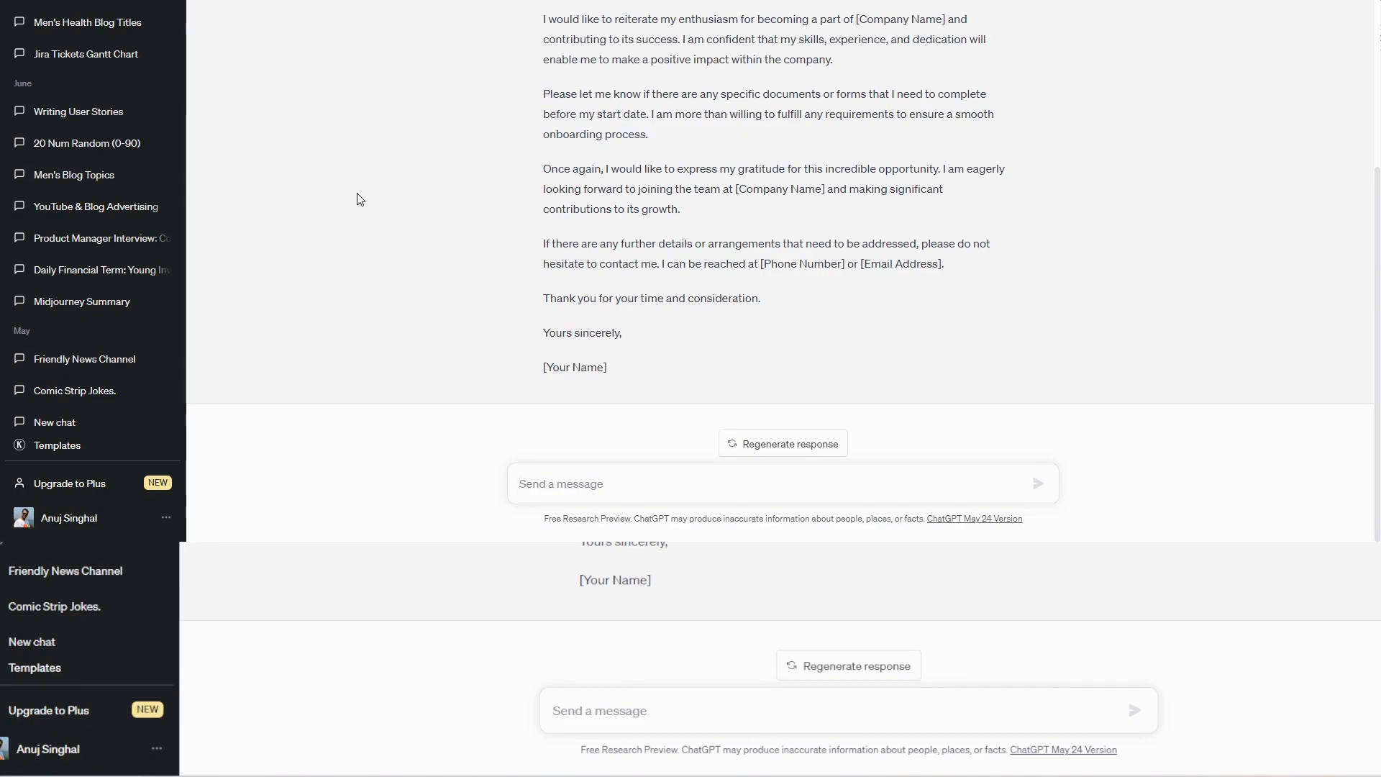
Begin a new prompt with the role "act as a HR manager of google or linkedin or spotify,"
type("Consider")
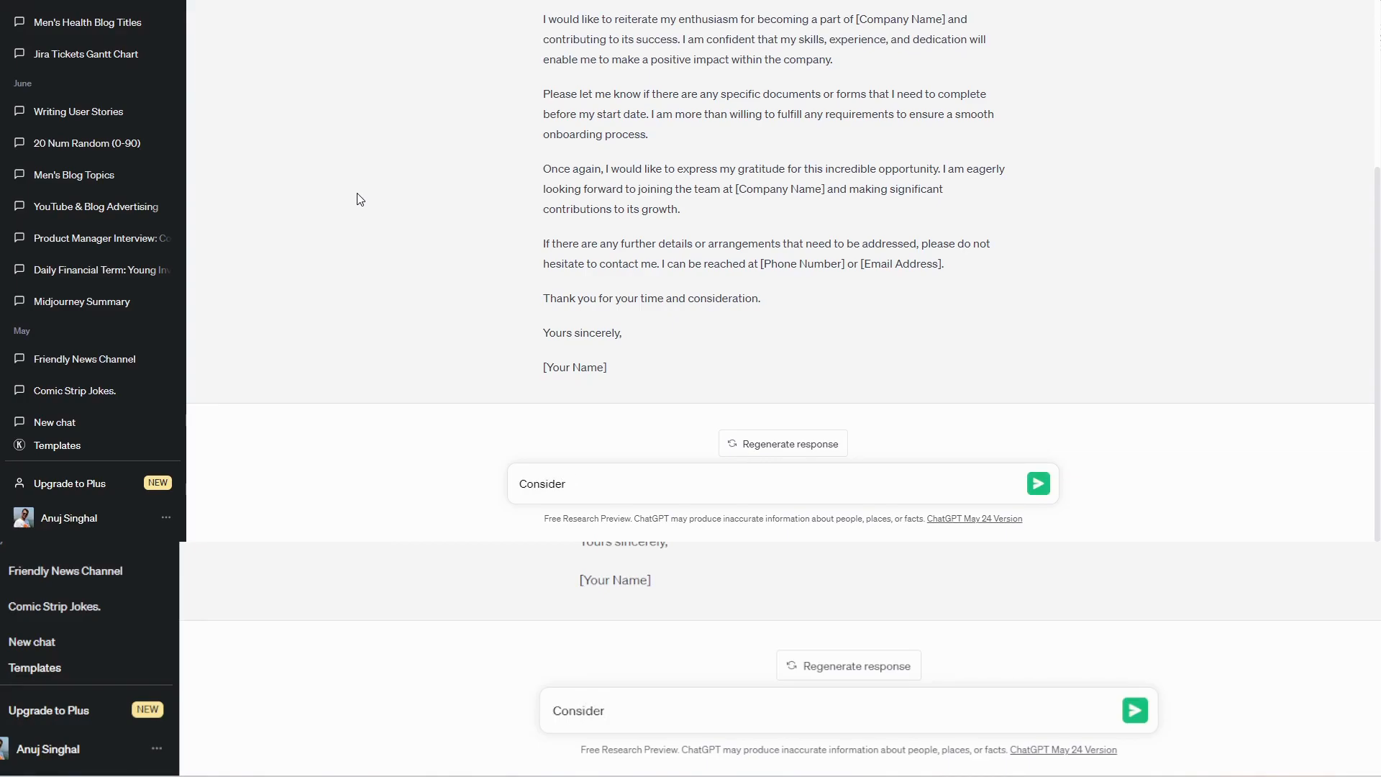
key("ctrl+a")
type("act as a HR")
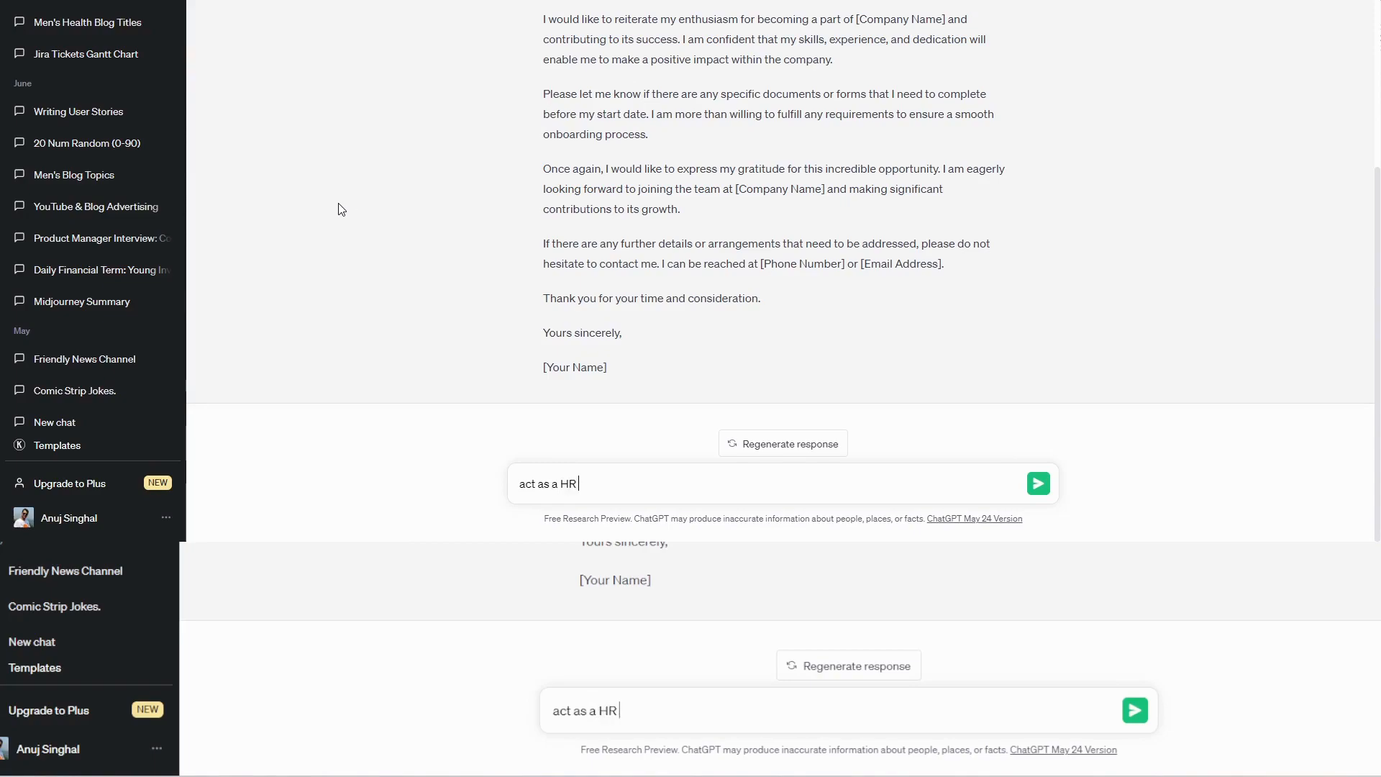
type(" manager of google")
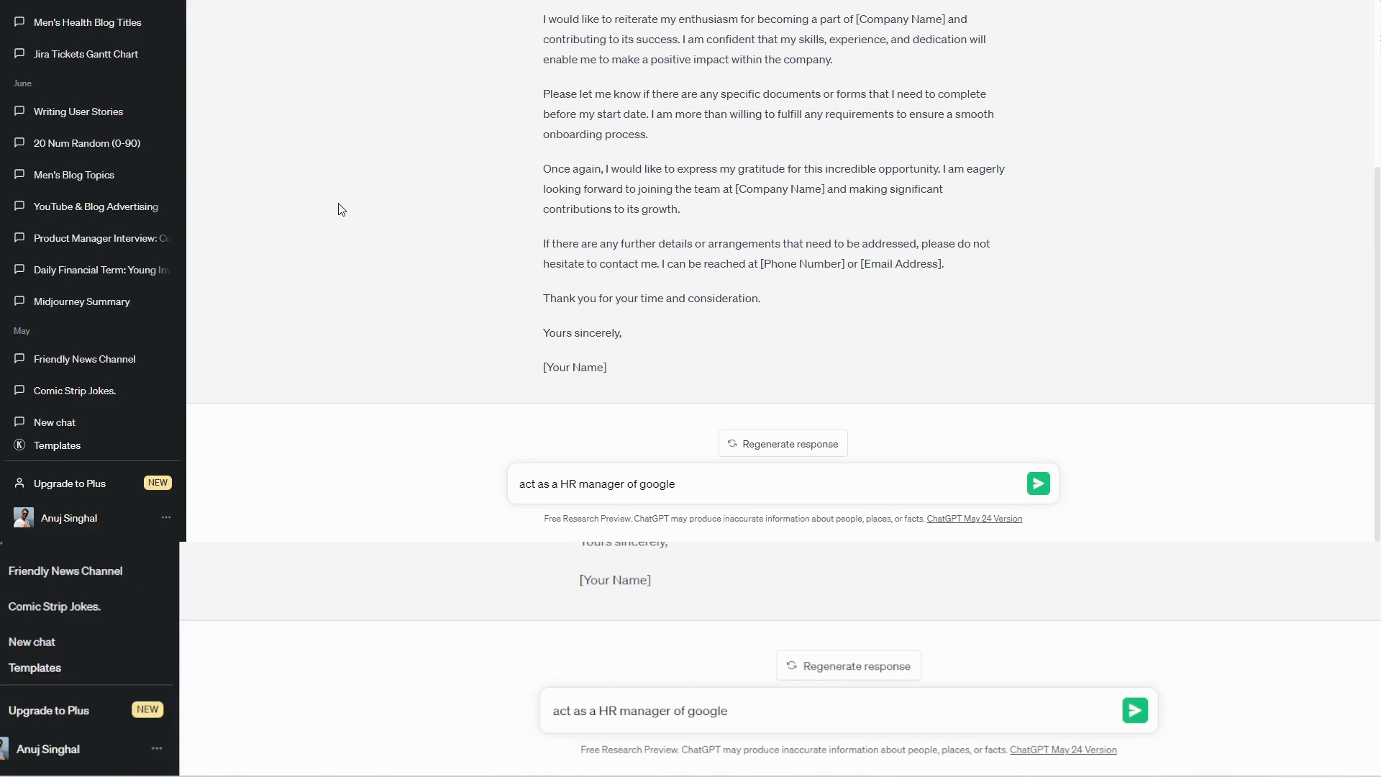
type(" or linkedin or spotify,")
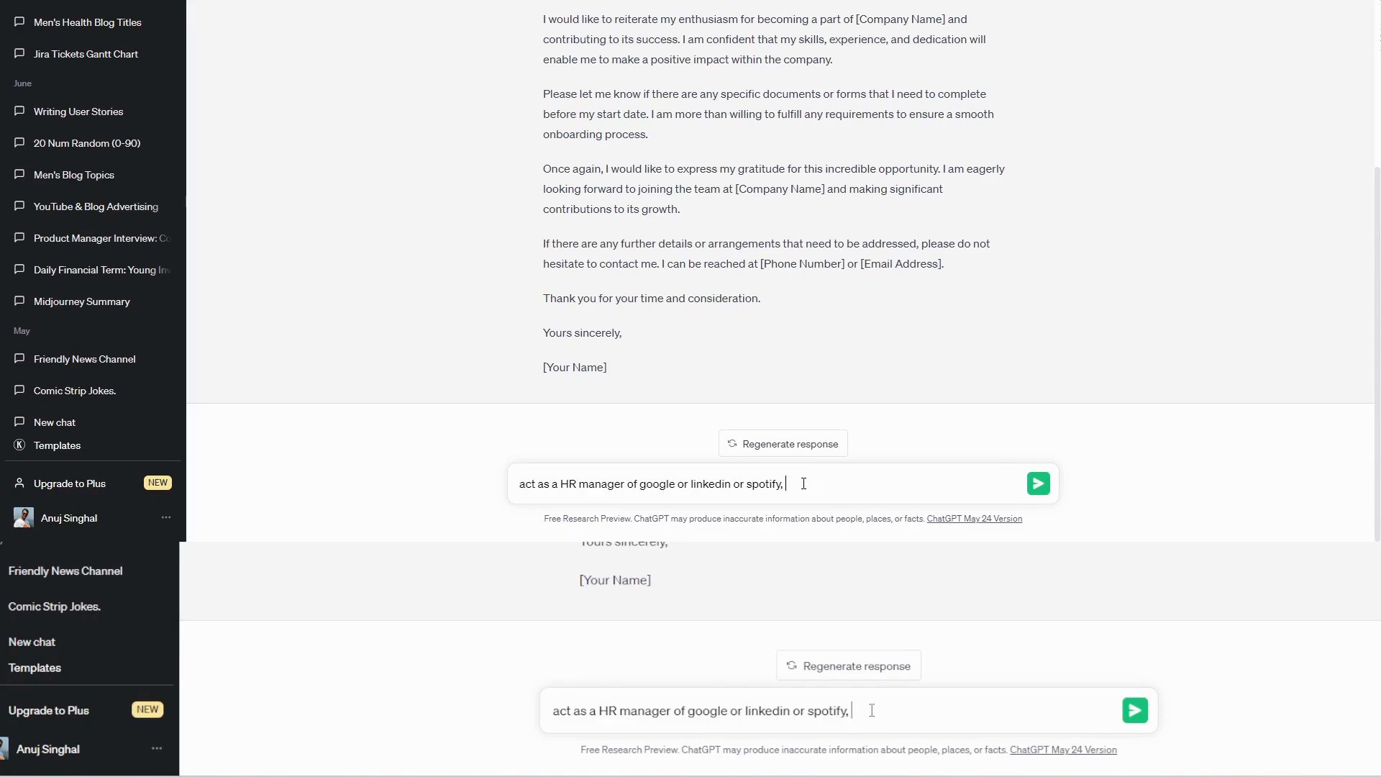
Add the objective "i want to give joining letters to the new joinees (interns) just coming out of college," to the prompt
type("ai want to go")
key("BackSpace")
key("BackSpace")
type("give joining let")
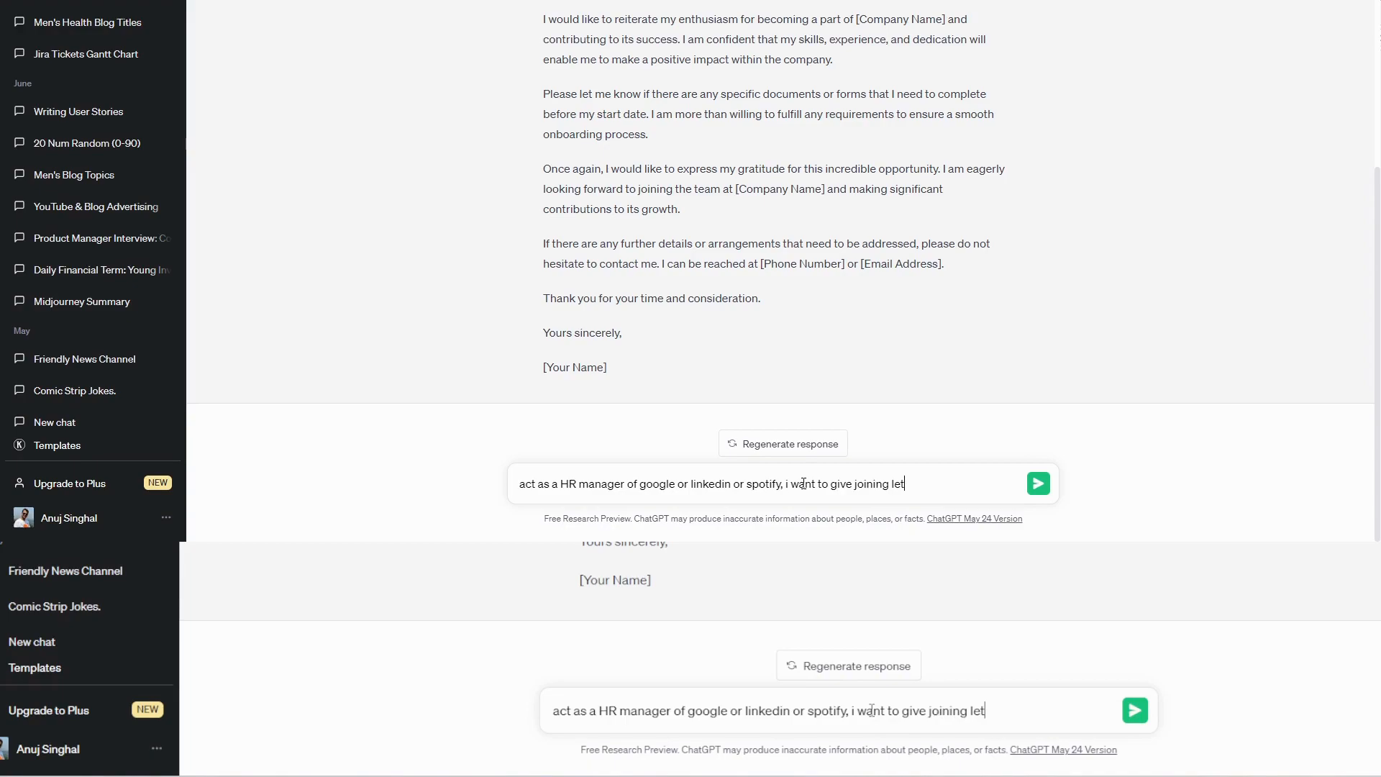
type("ters to the new joinees (")
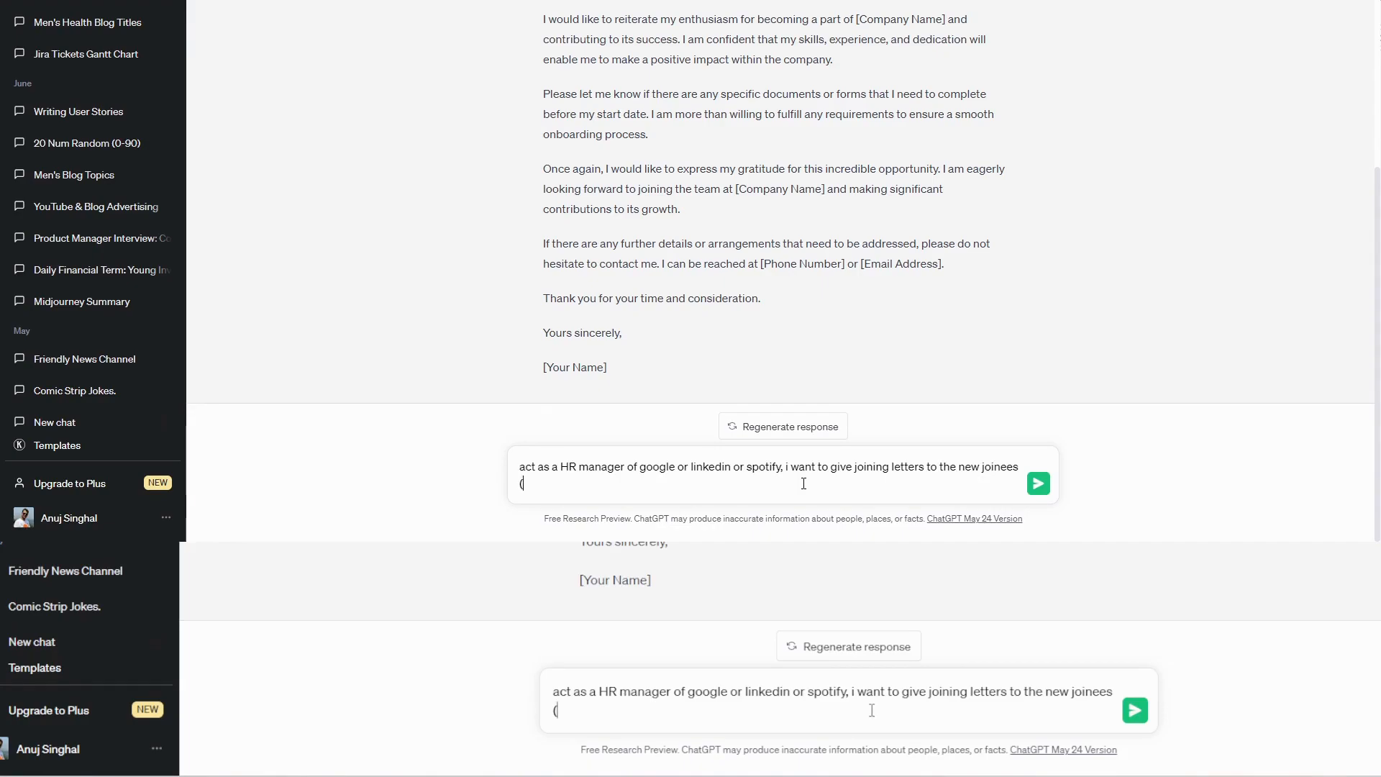
type("interns")
type(")")
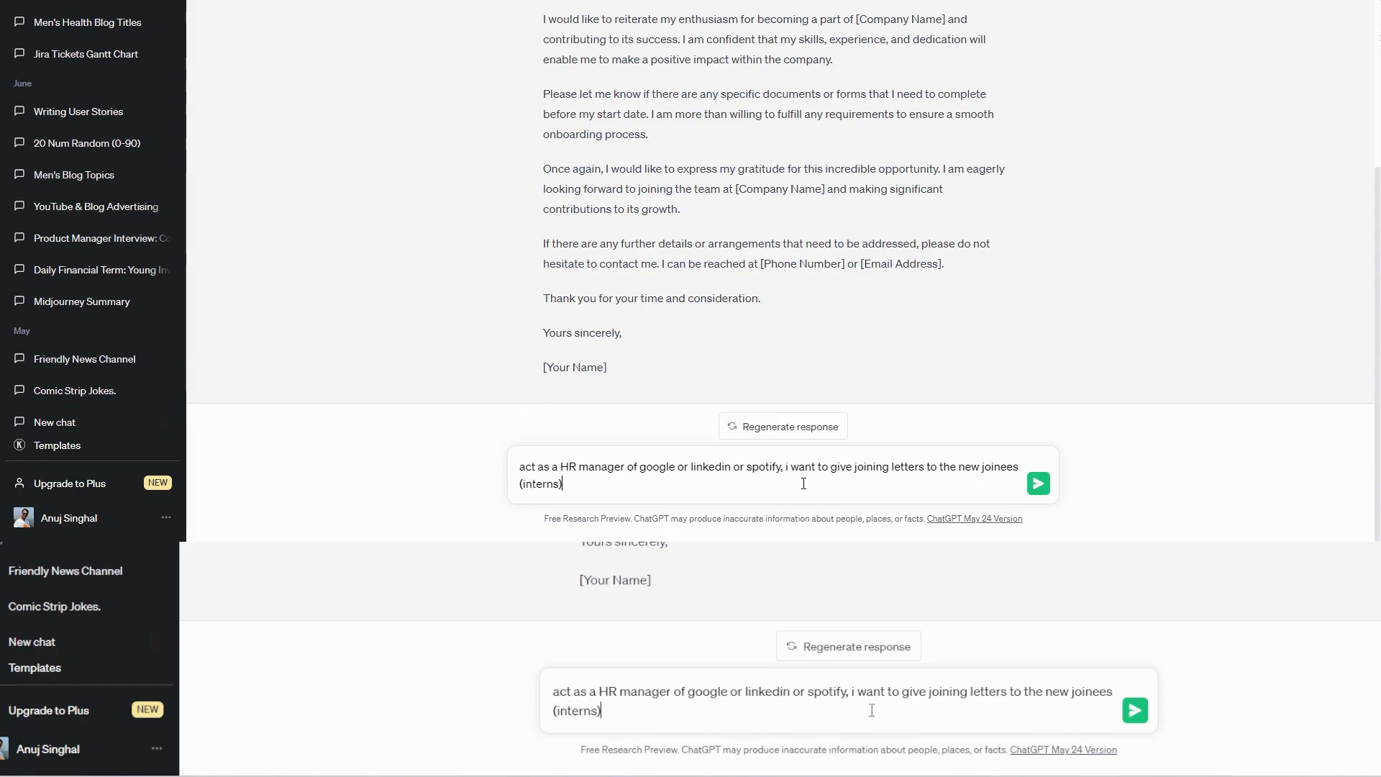
type(" just coming out ")
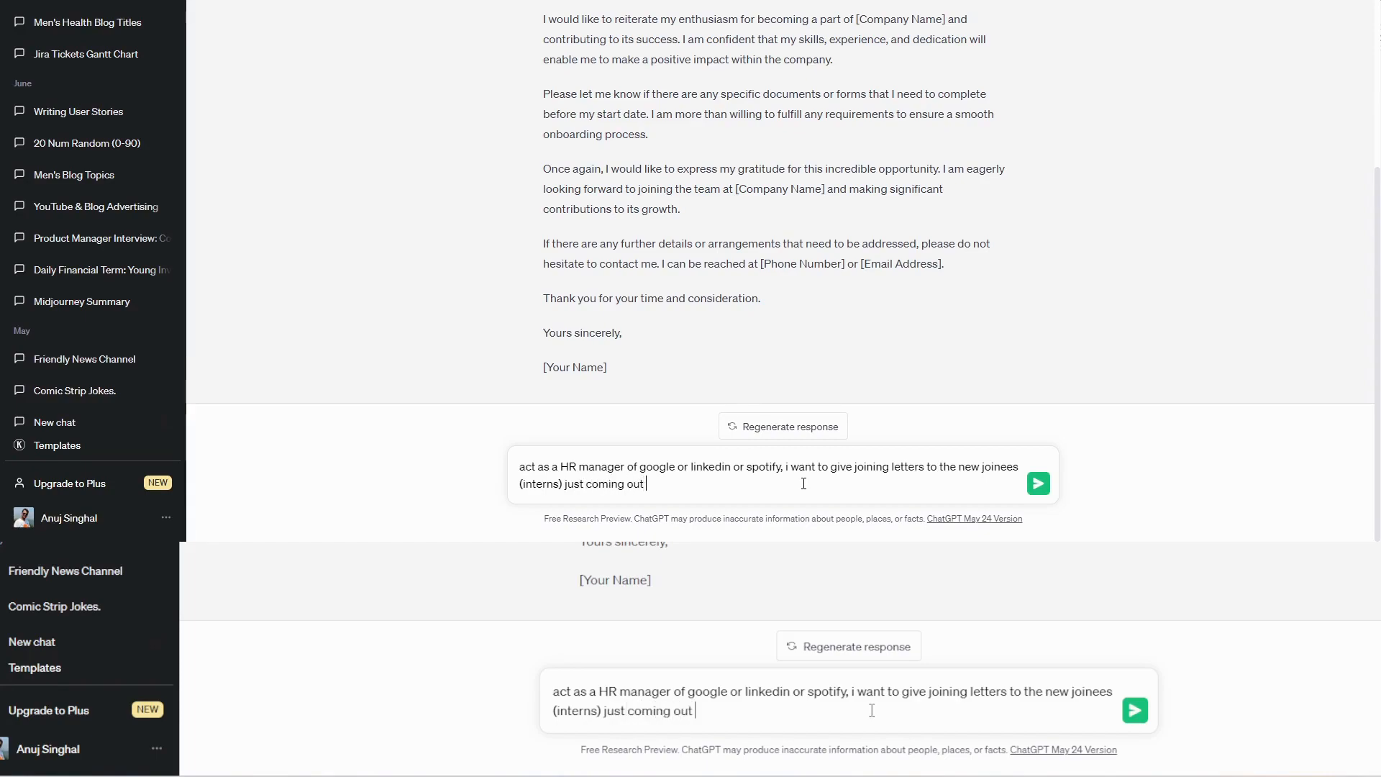
type("of college, ")
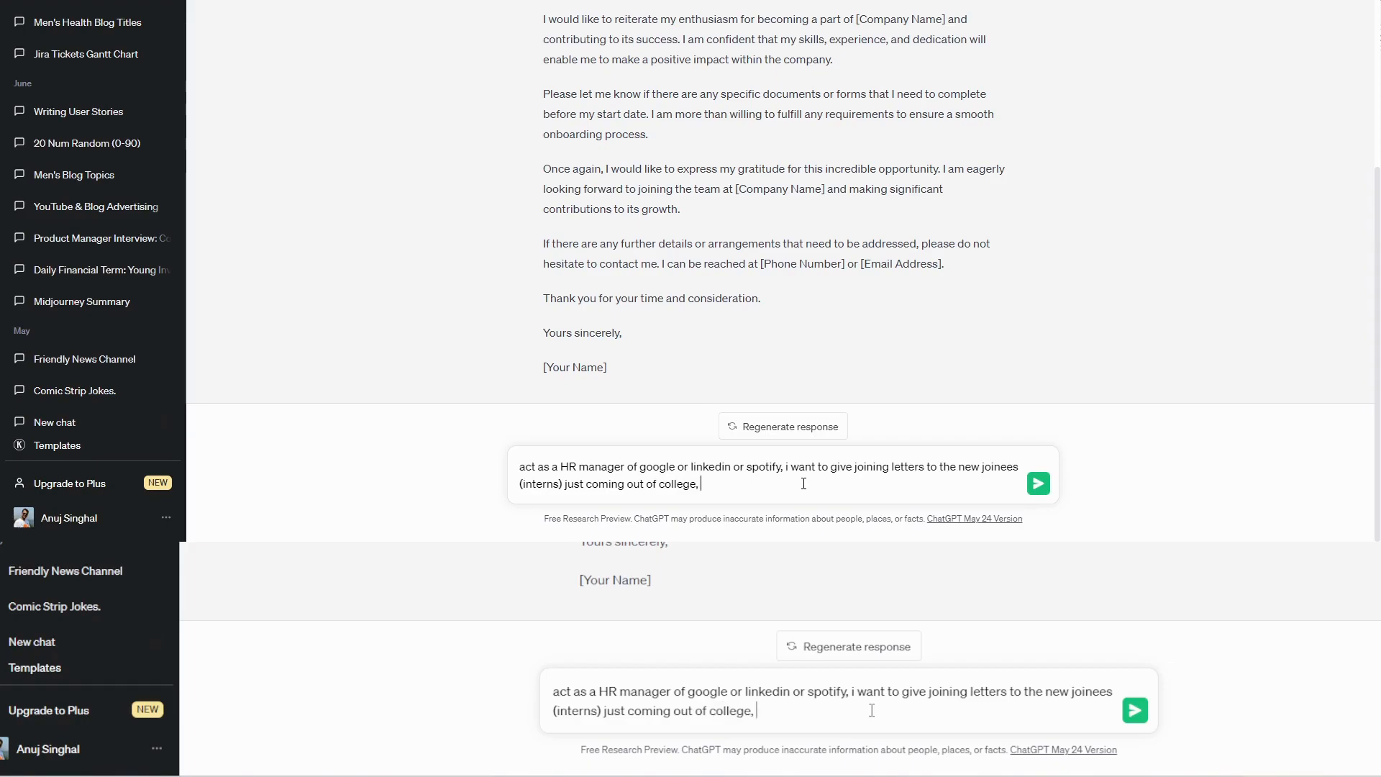
Add the request "so give me a joining letter content" and highlight the prompt's role, objective and request parts in turn
type("so give me a joining lette")
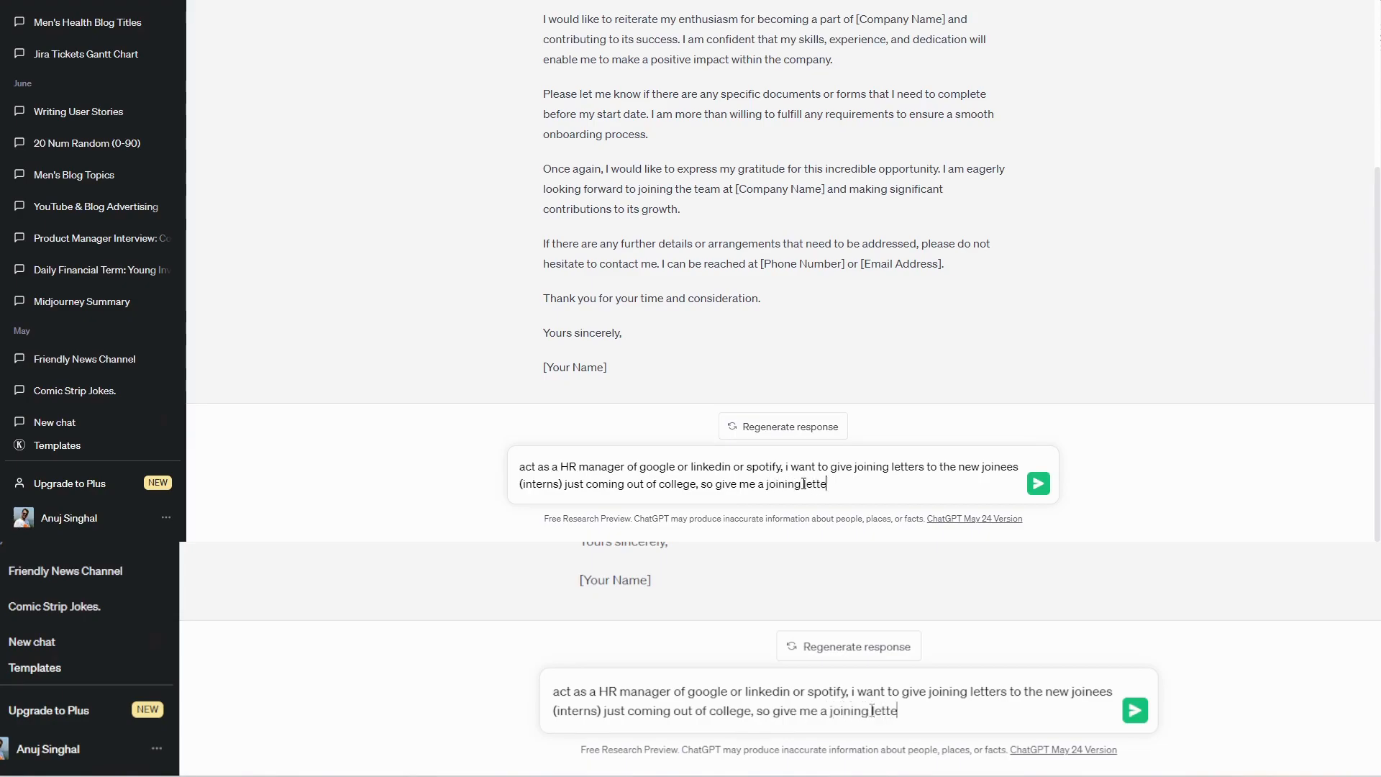
type("r content")
left_click_drag(784, 466, 457, 465)
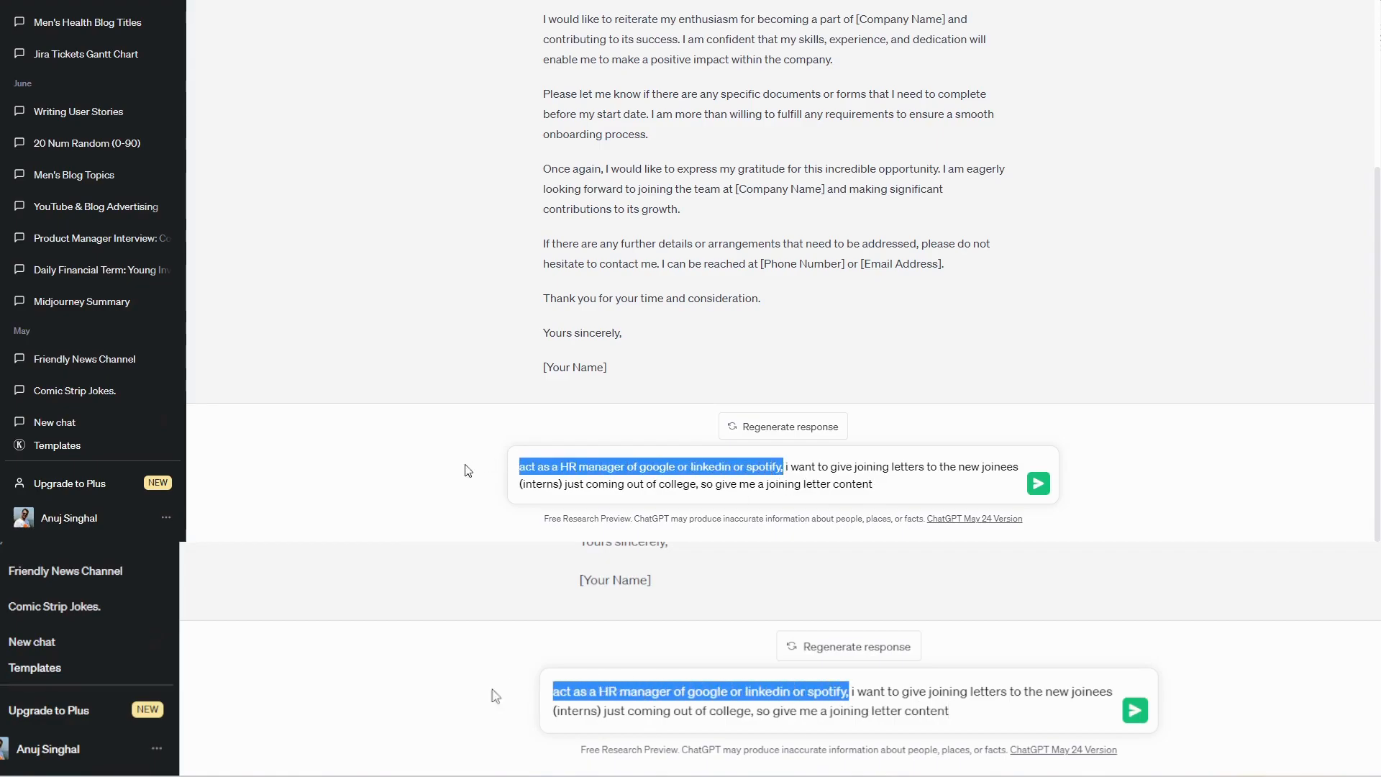
left_click_drag(786, 466, 874, 496)
left_click(703, 483)
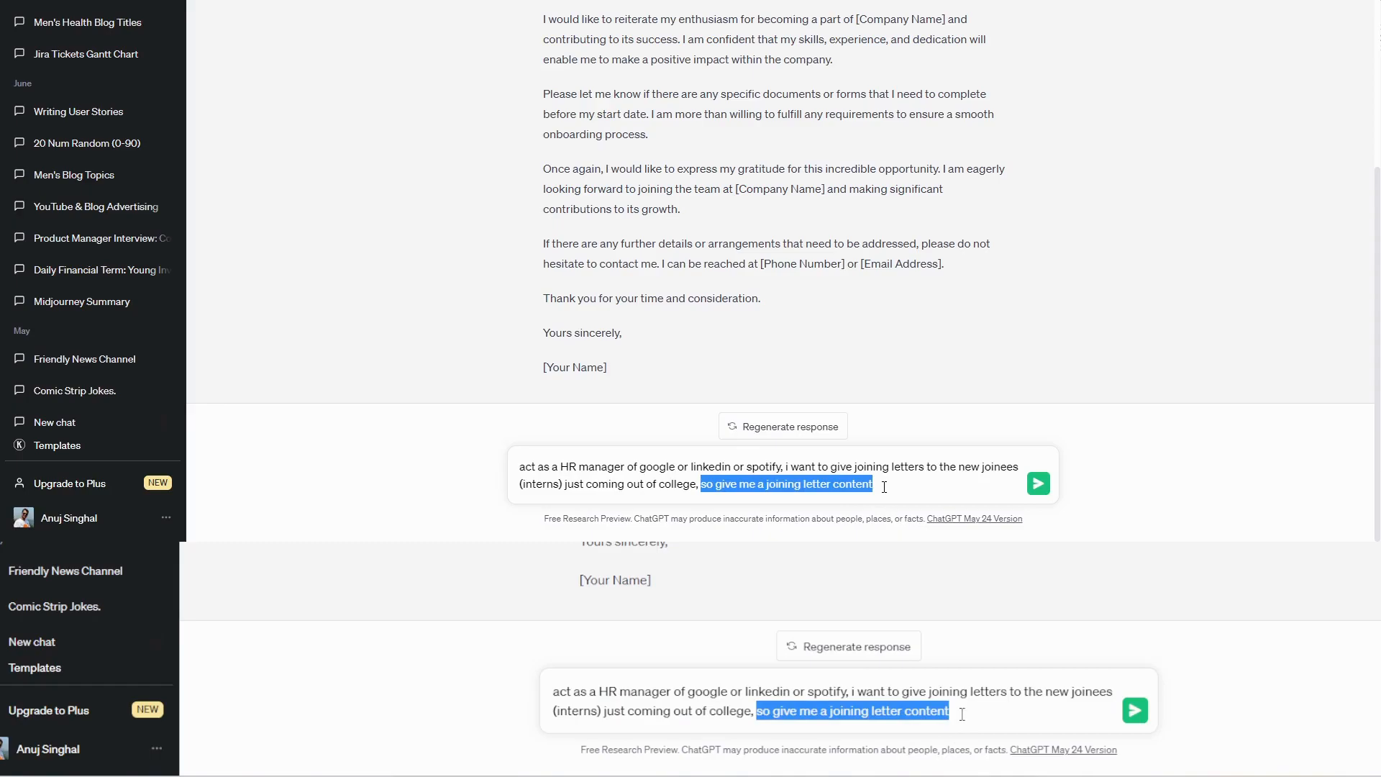
Append the instructions ". Make the content exciting and fun, use emojis if seems fit, keep it one page," to the end of the prompt
left_click(885, 486)
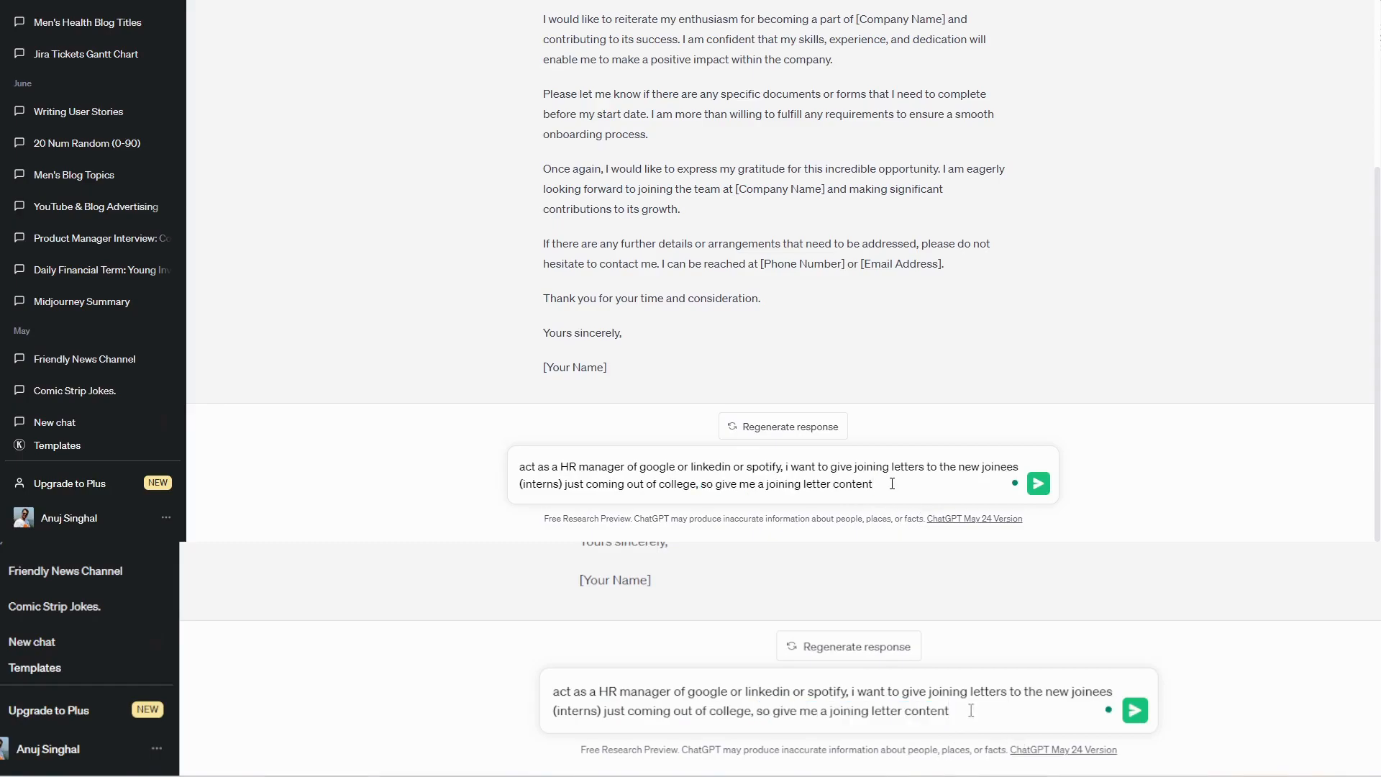
type(". Make the")
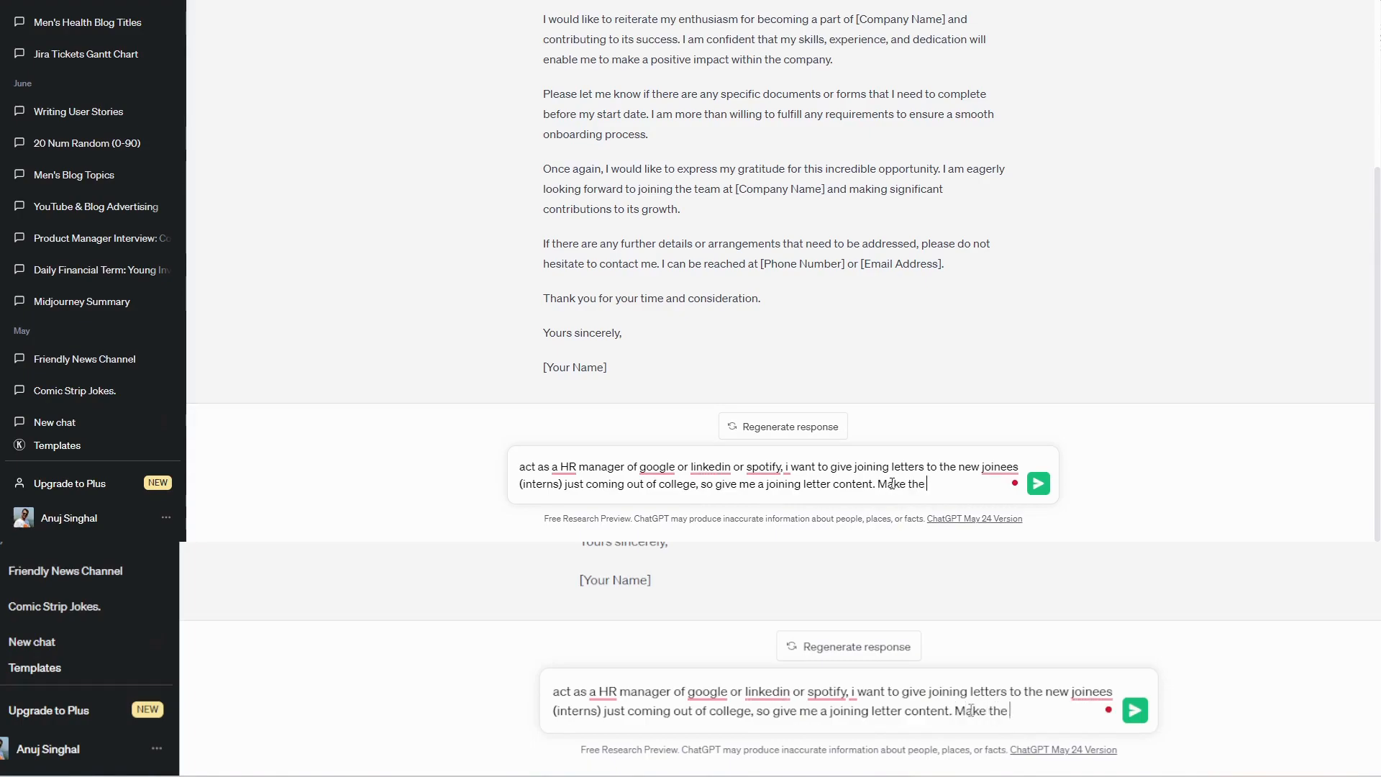
type(" content exciting,")
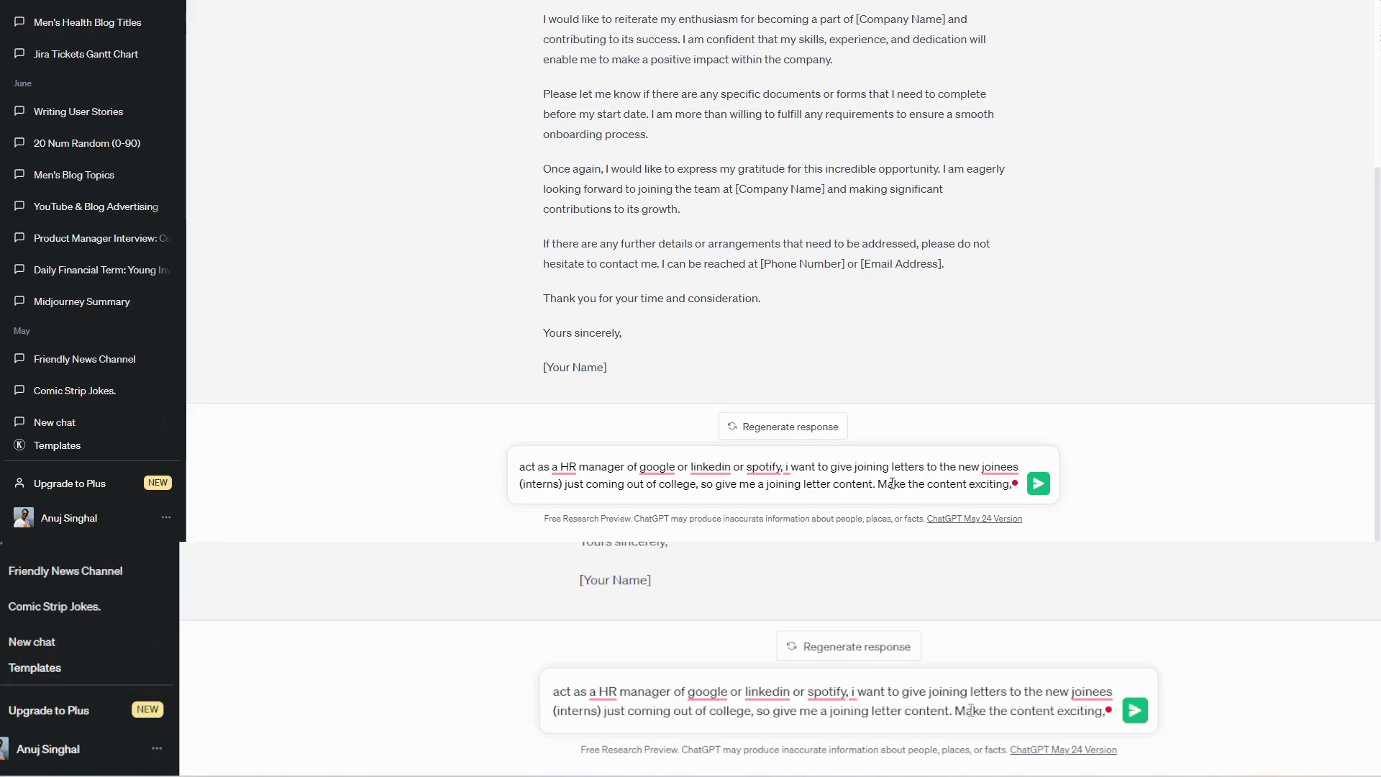
key("BackSpace")
type("ad")
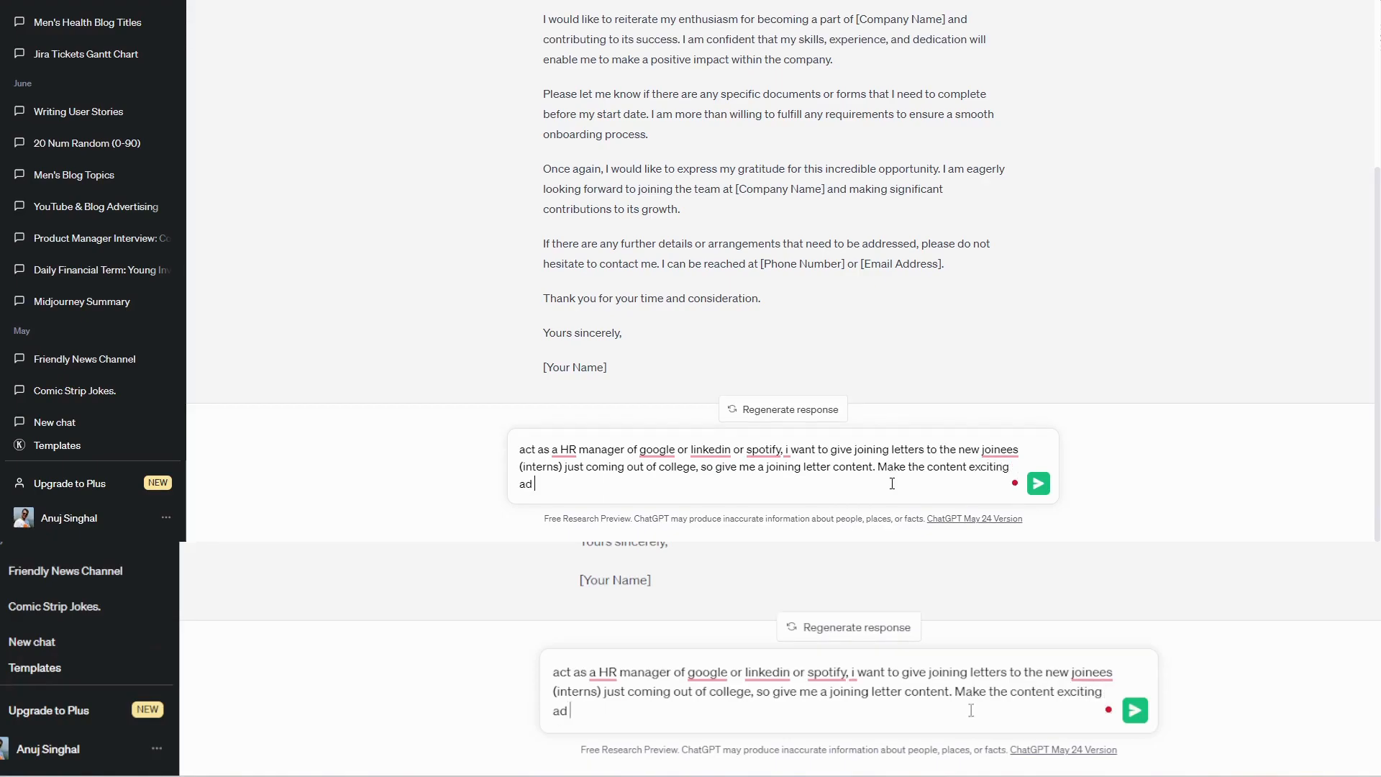
key("BackSpace")
type("nd fun. , use emojis if seems fit,")
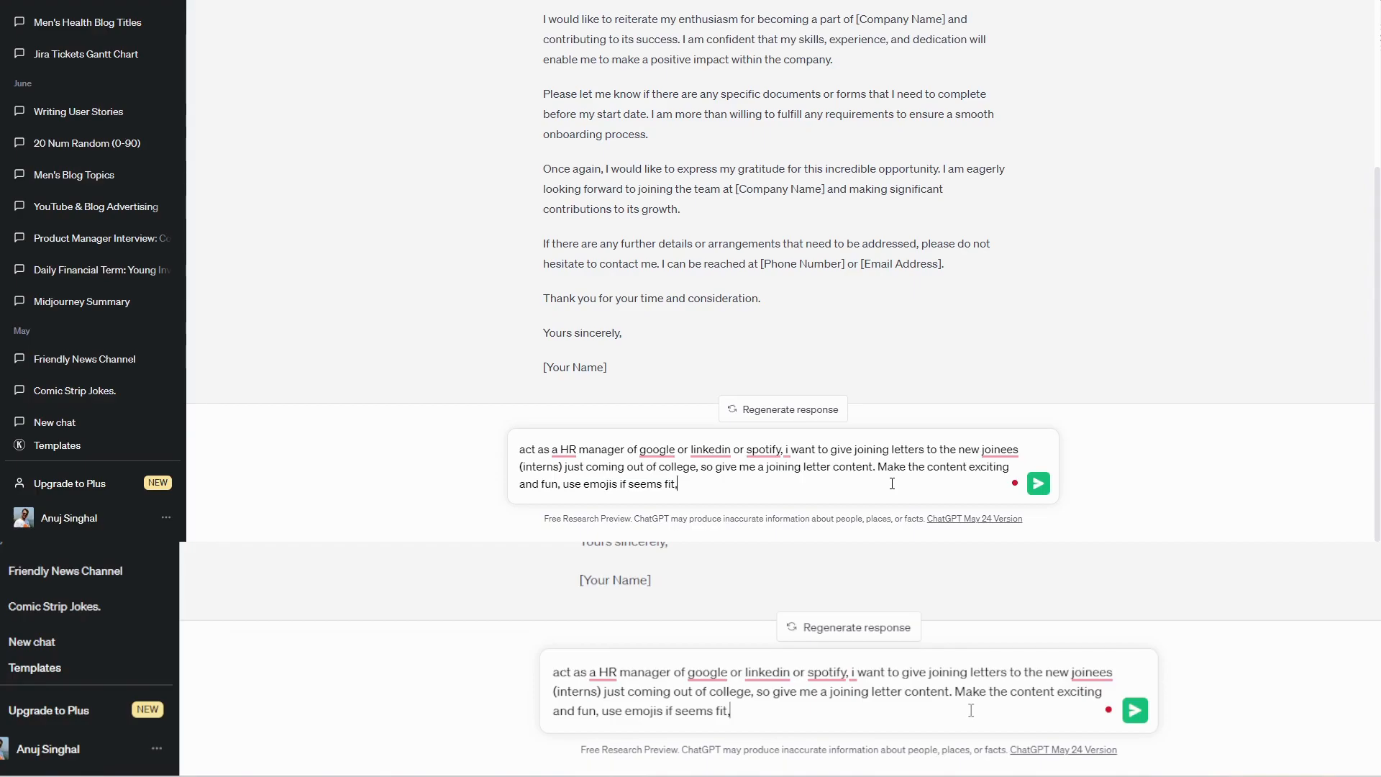
type("keep it one page, ")
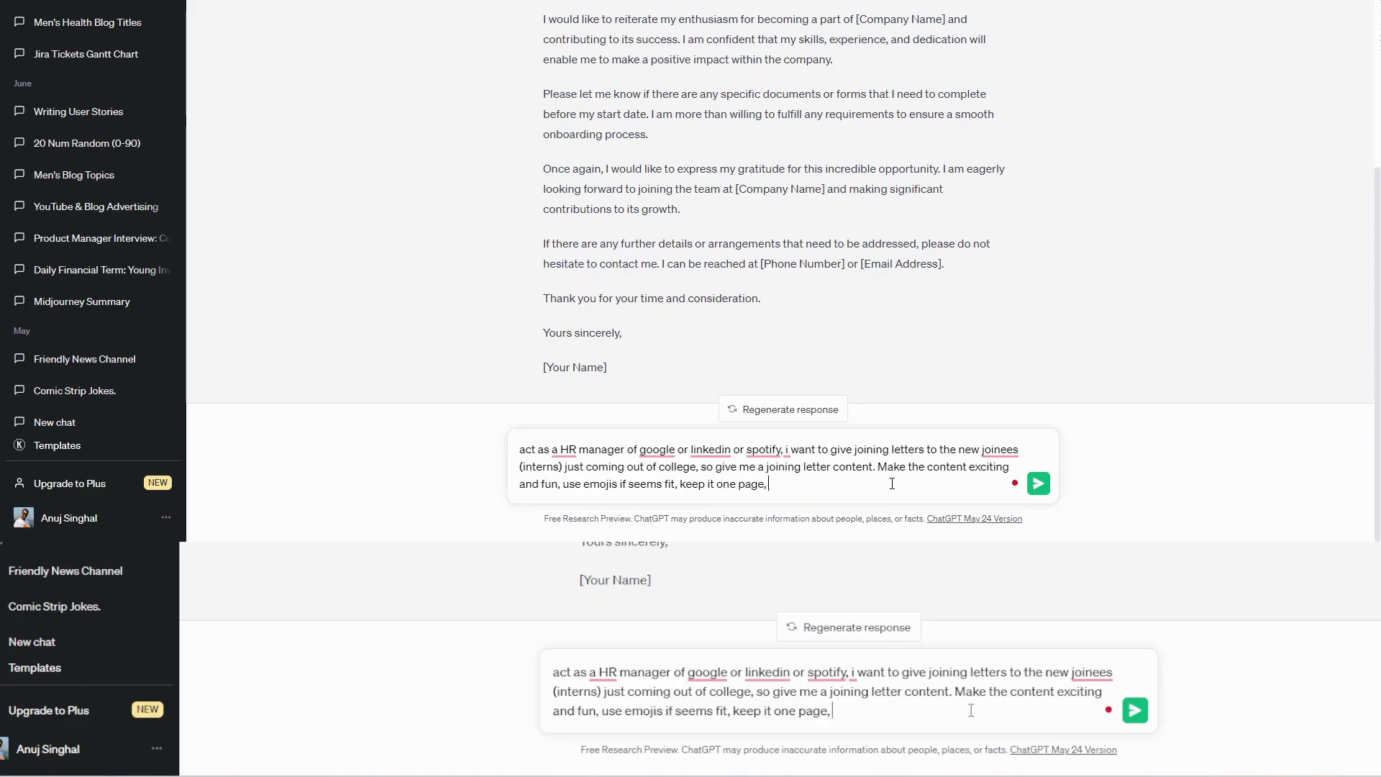
Append the company background "we are new tech company with around 100 plus employees" to the prompt
type("we are")
type("new company")
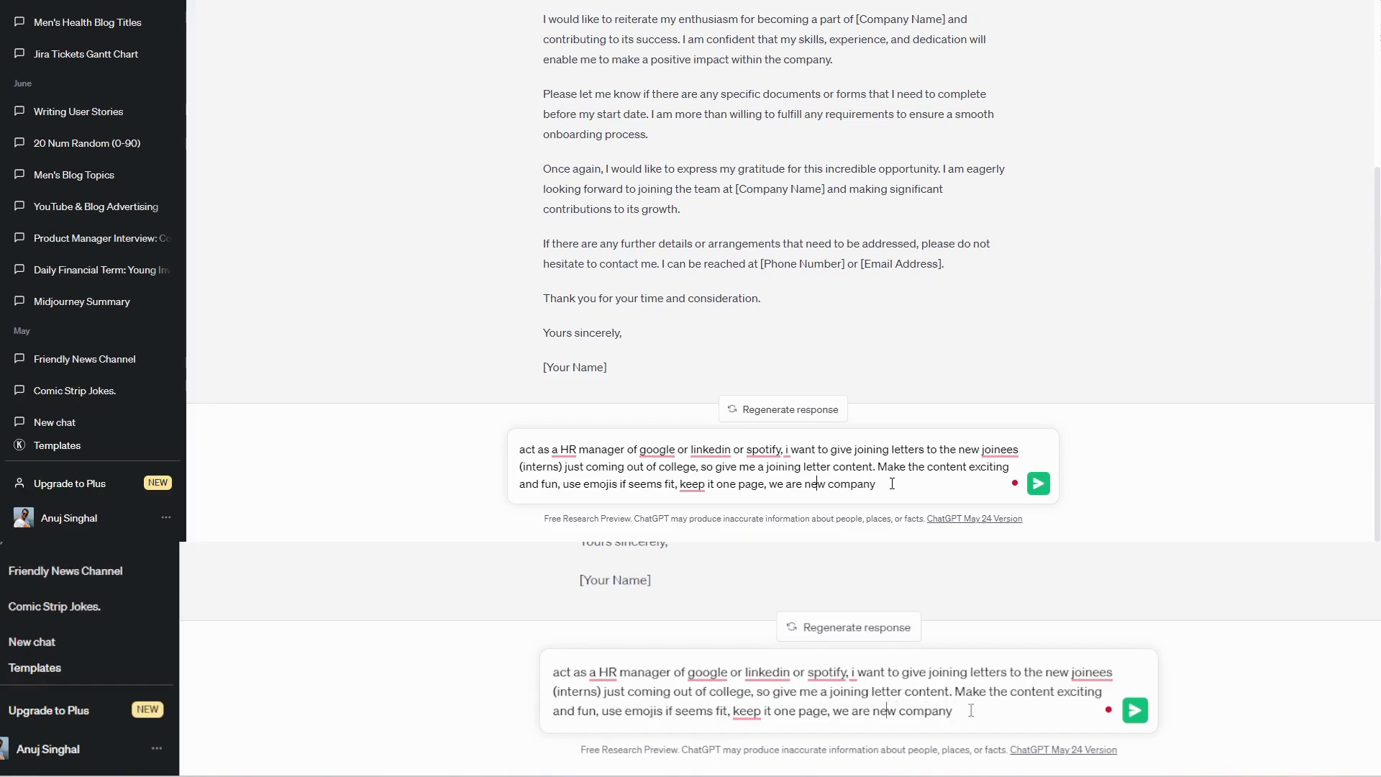
type("tech ")
type(" with ")
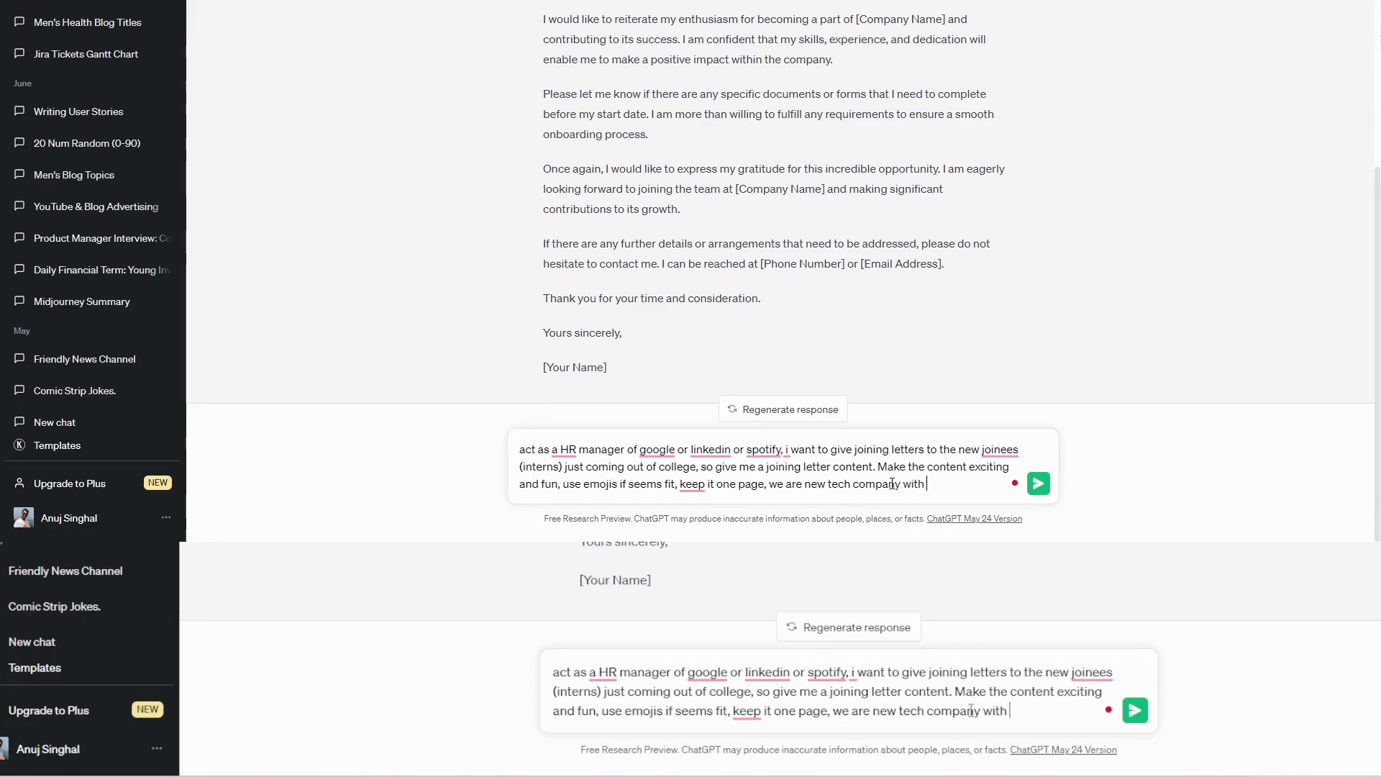
type("around 100 plus ")
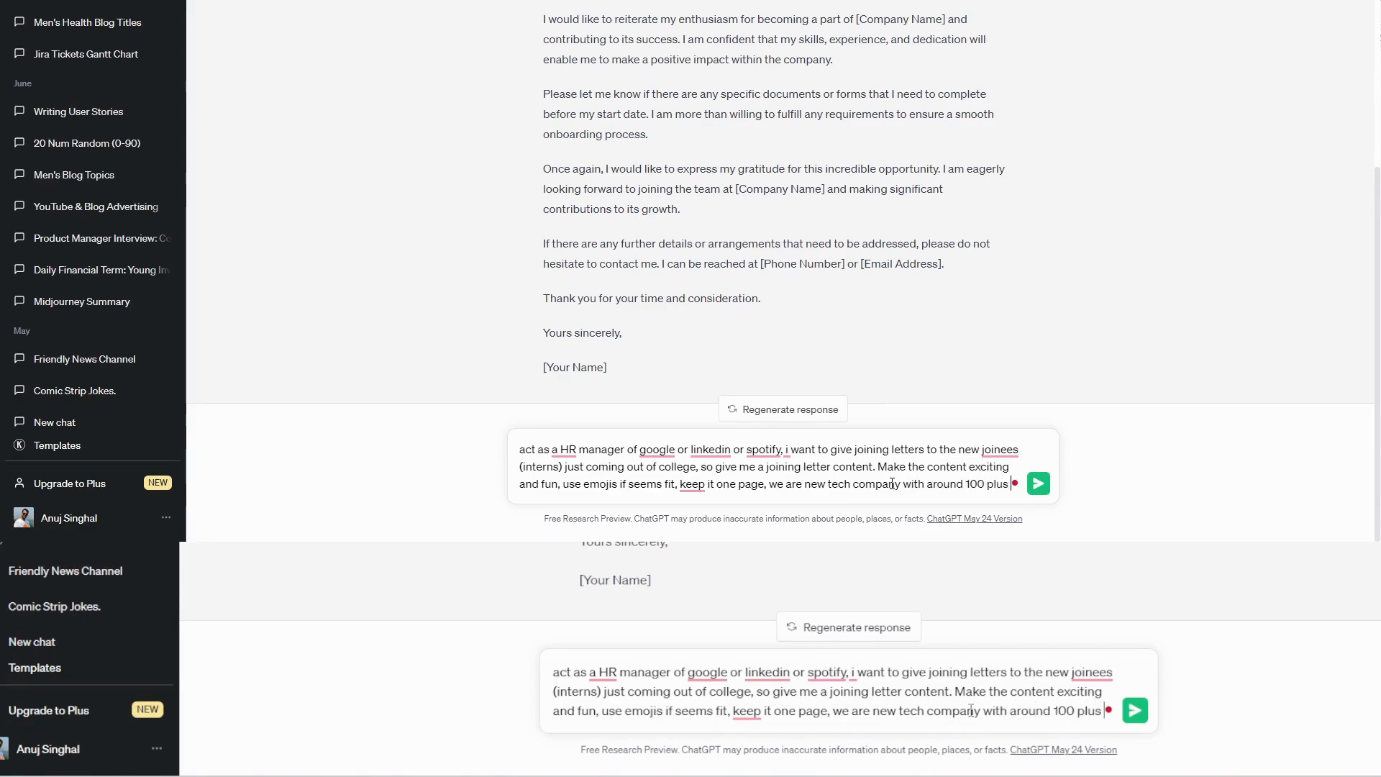
type("employee")
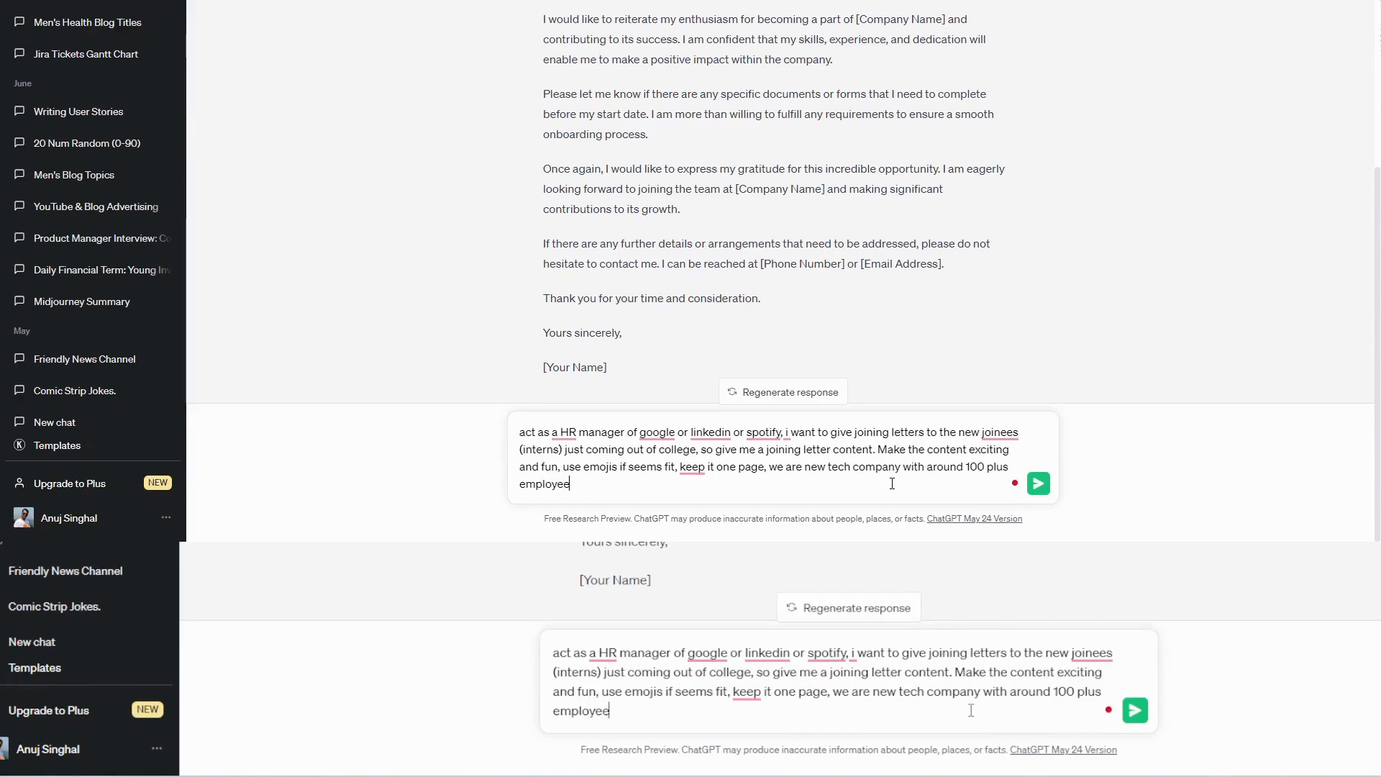
Continue the prompt with "and we have various activities on the floor, we follow a very family like vibe."
type("s and we have various")
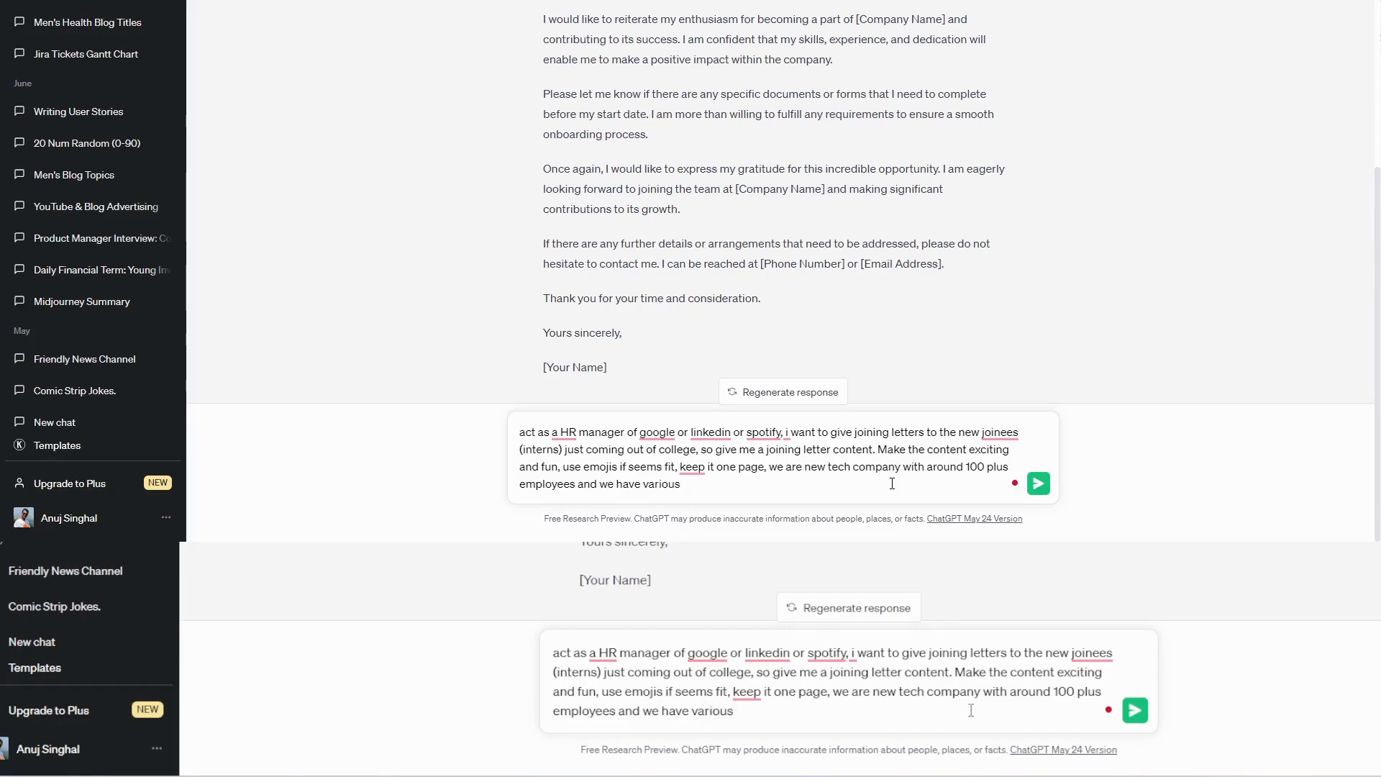
type(" activities on the fl")
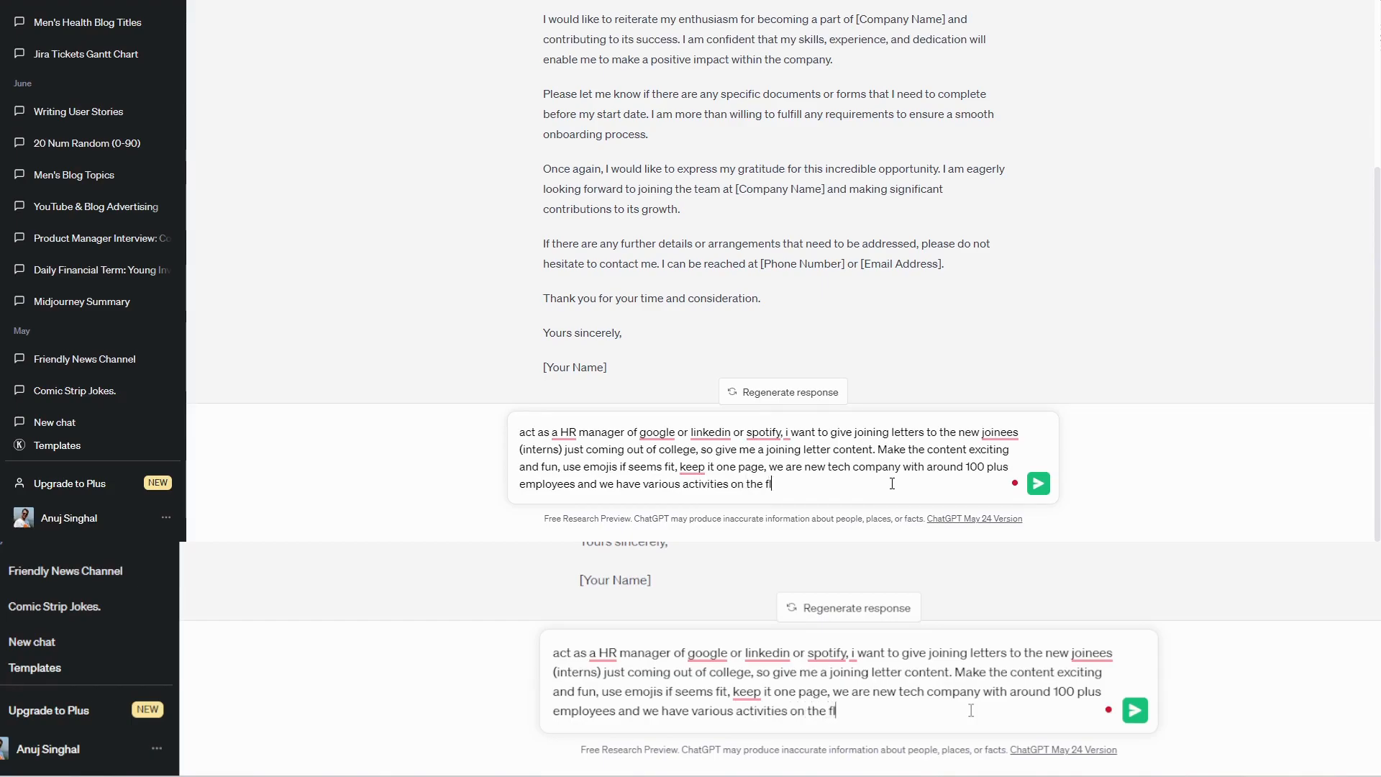
type("oor, we follow a very ")
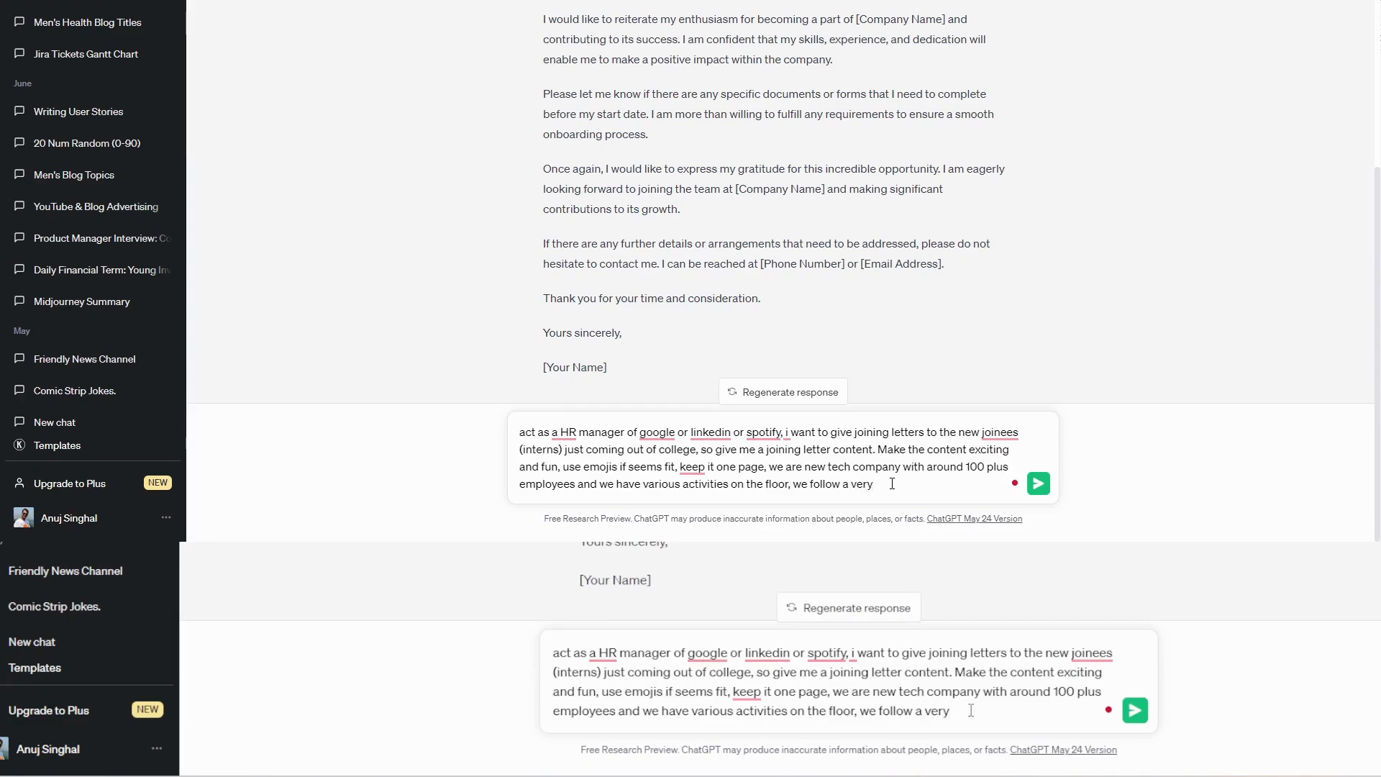
type("family like vibe")
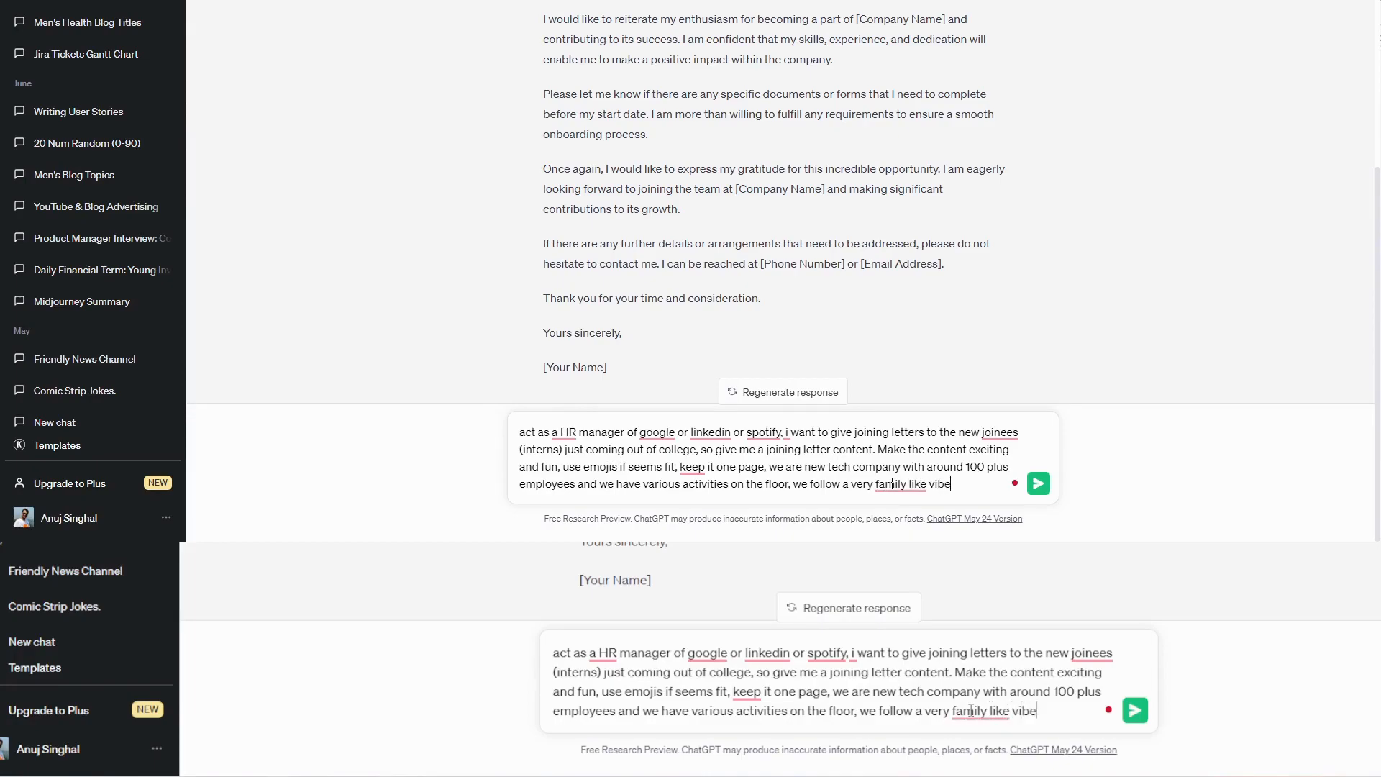
type(".")
Check the details requested in the earlier letter and add the line "Position is Intern" below the prompt text
scroll(774, 201, "up", 2)
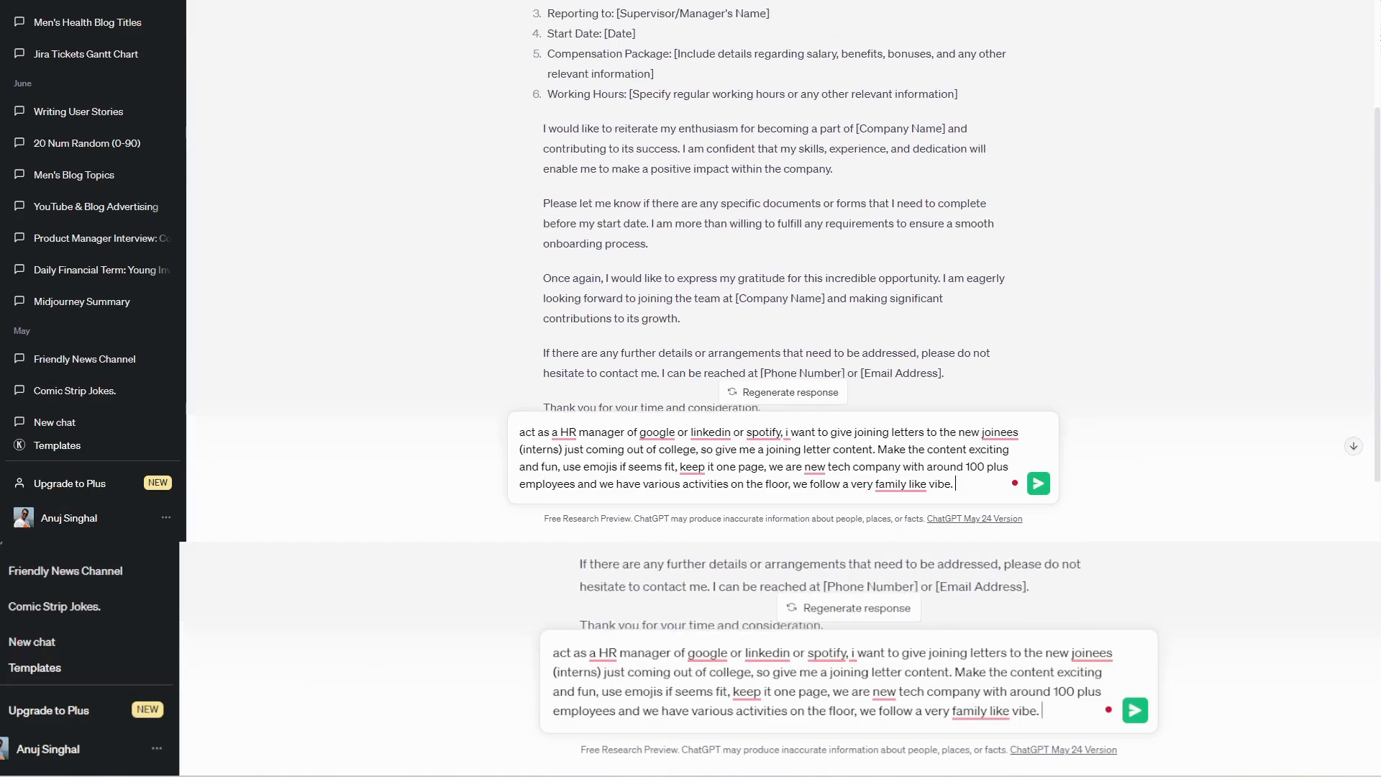
scroll(709, 195, "down", 1)
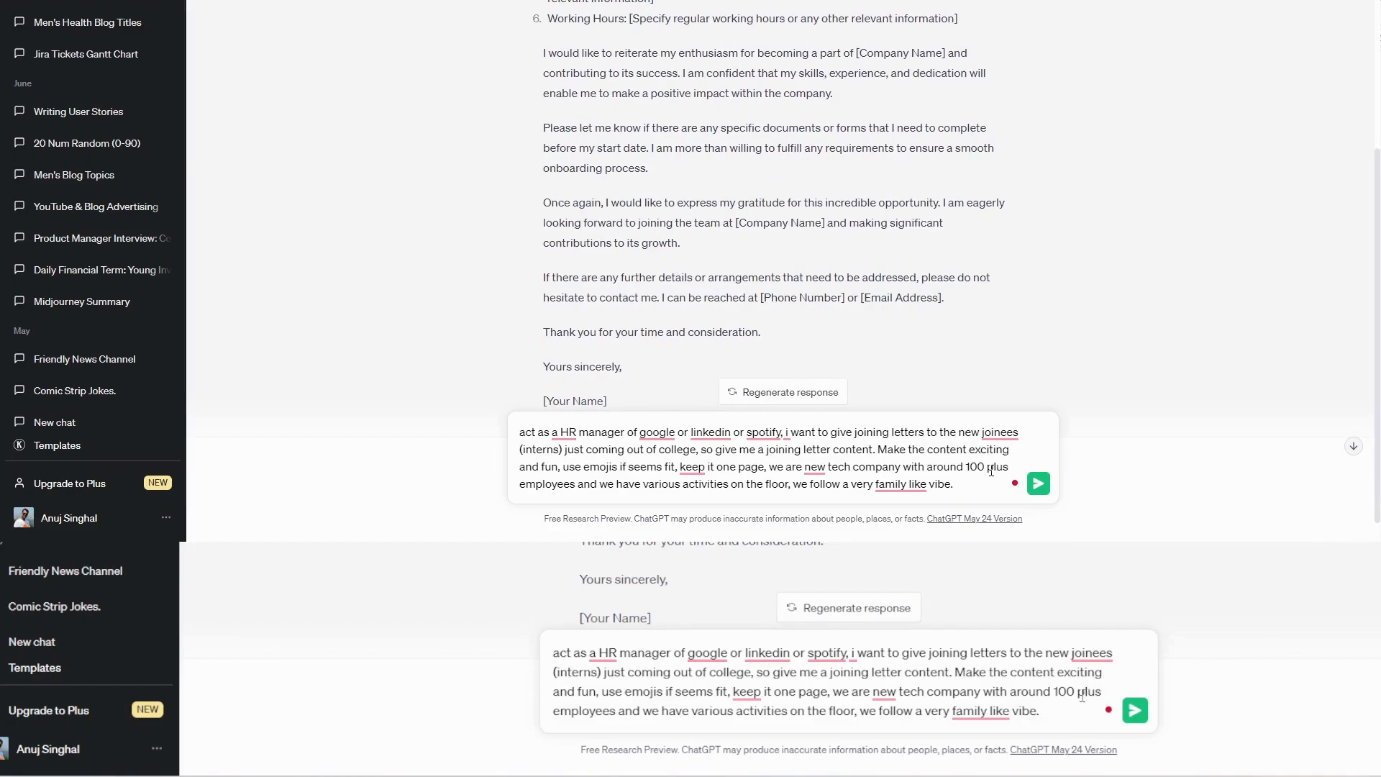
key("shift+Return")
type("Poiti")
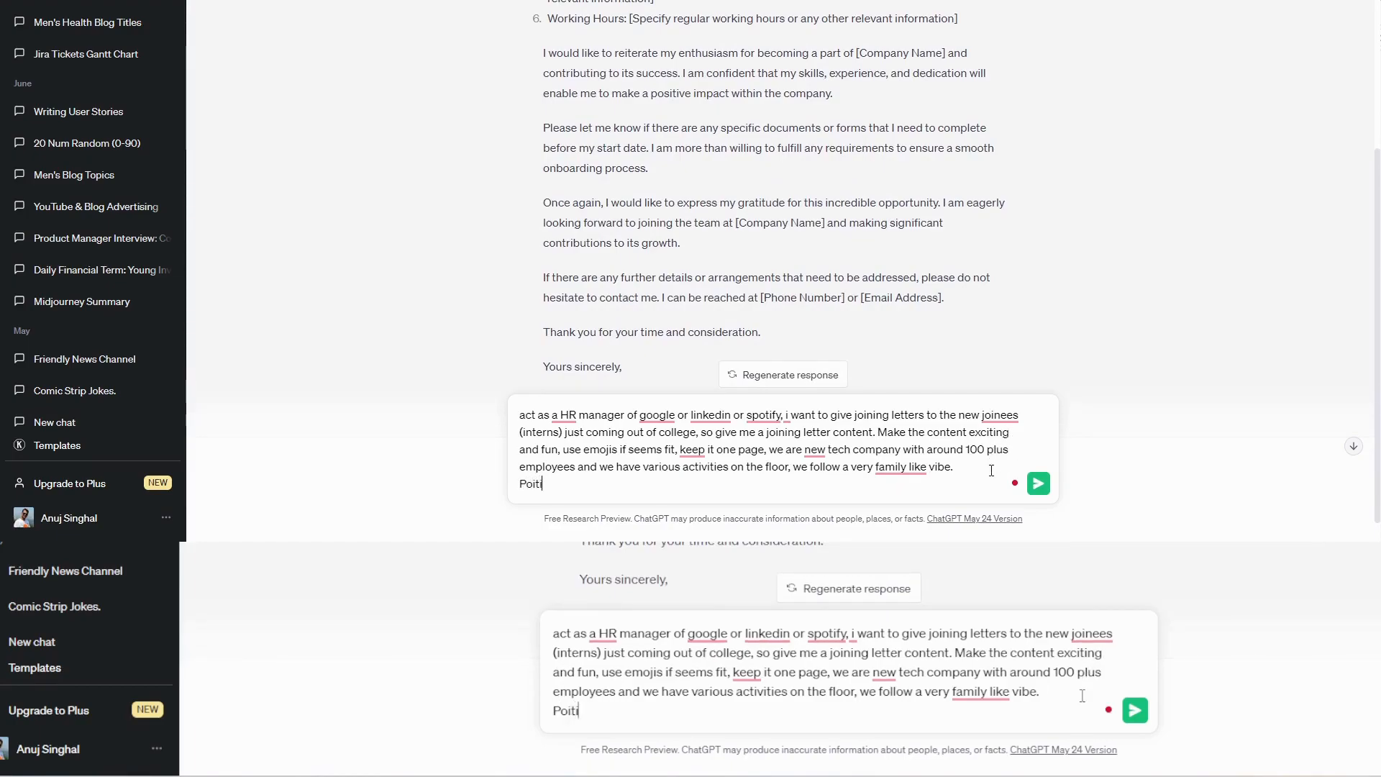
key("BackSpace")
key("BackSpace")
type("sition is Intern")
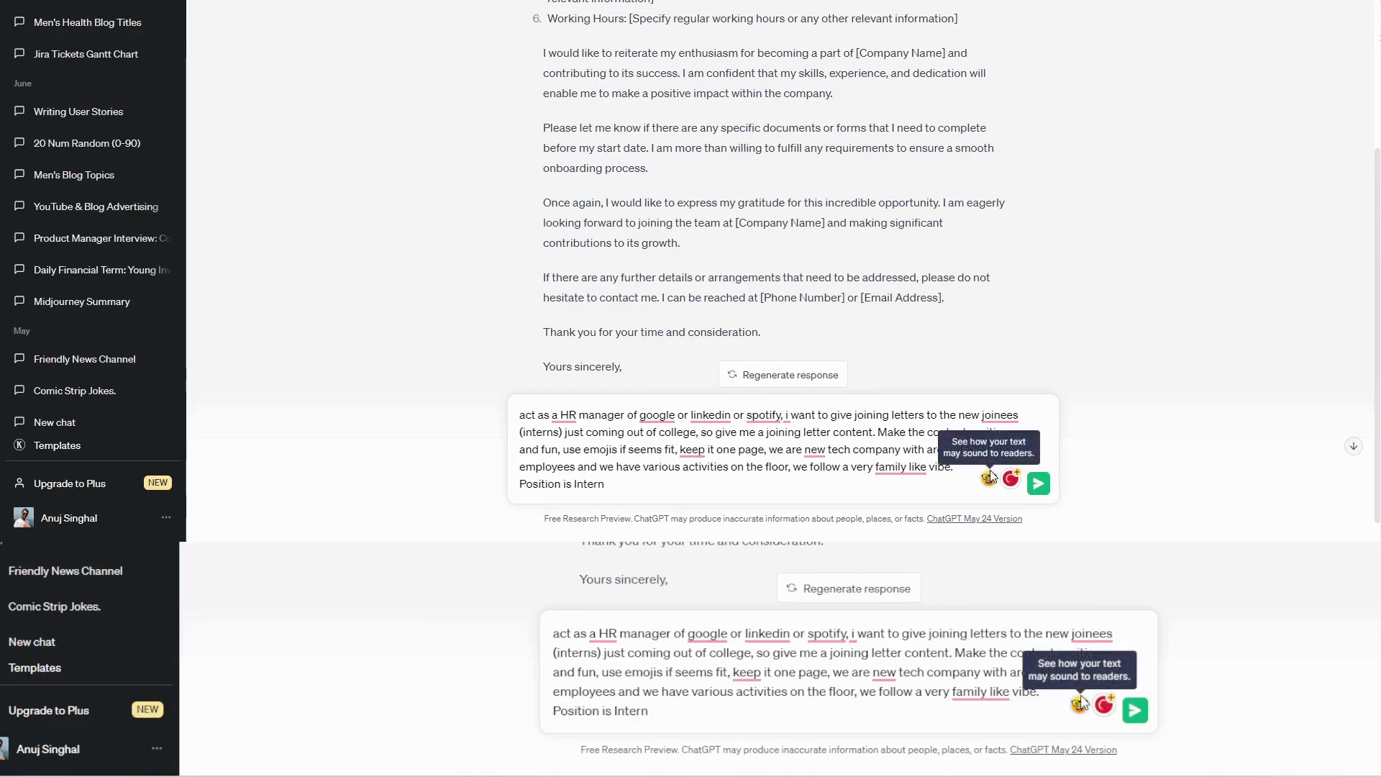
Add a new line "Date of joining is 15th Aug 2023" to the prompt
key("shift+Return")
type("Da")
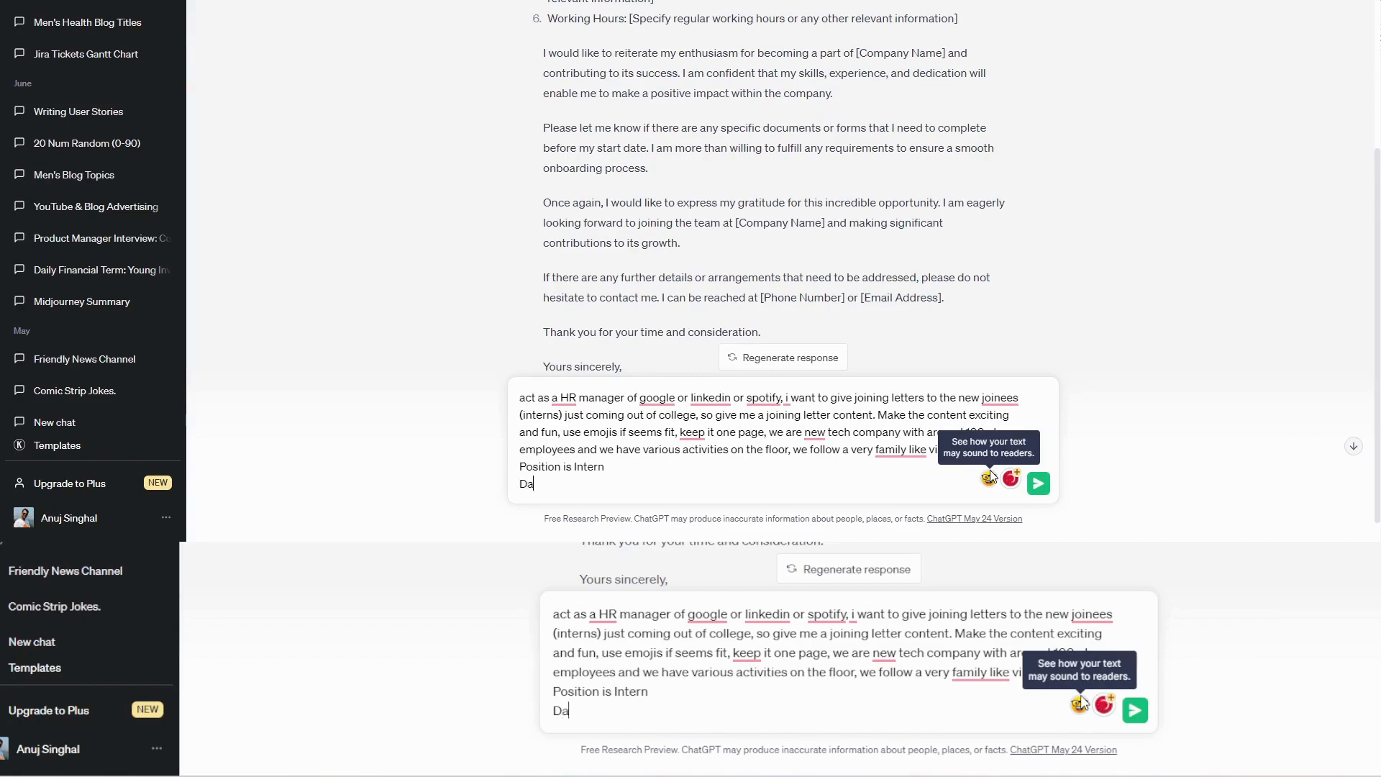
type("te of ")
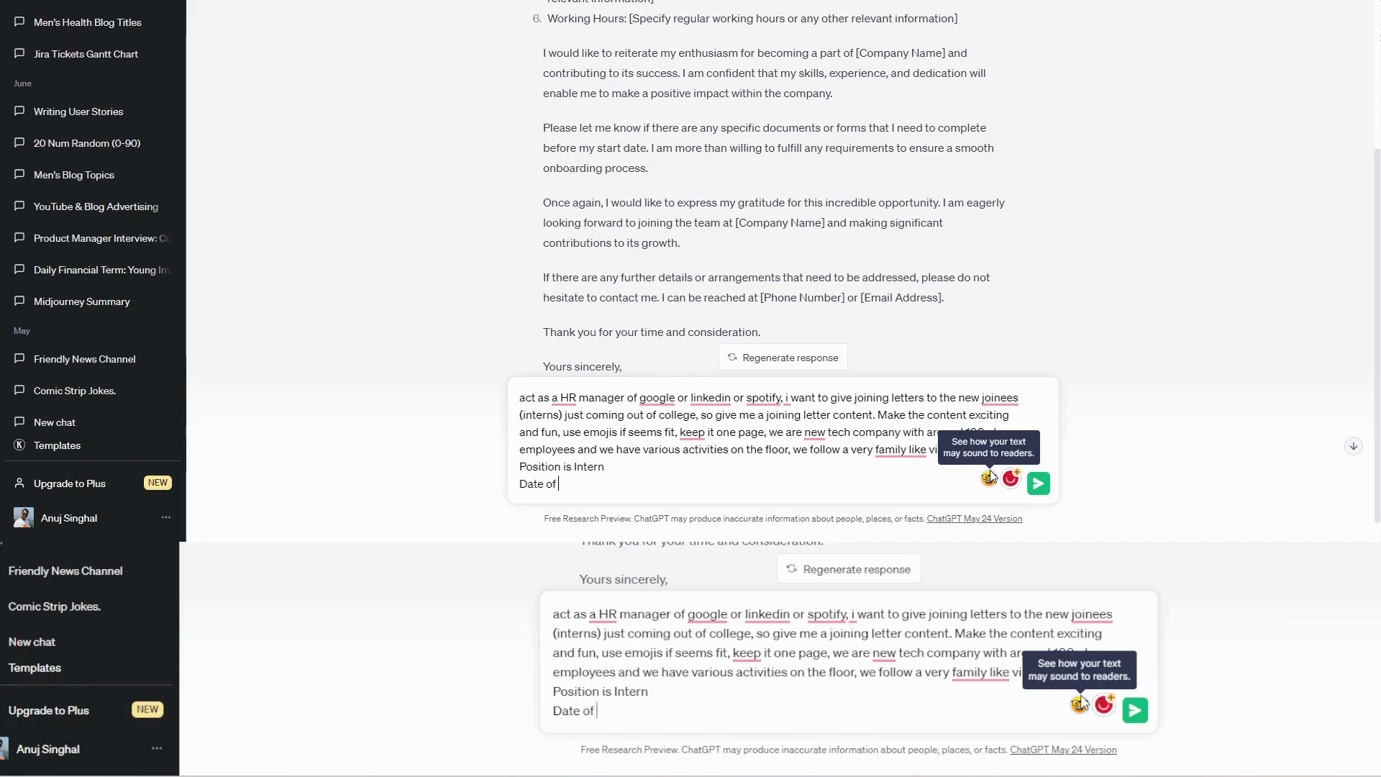
type("joining is")
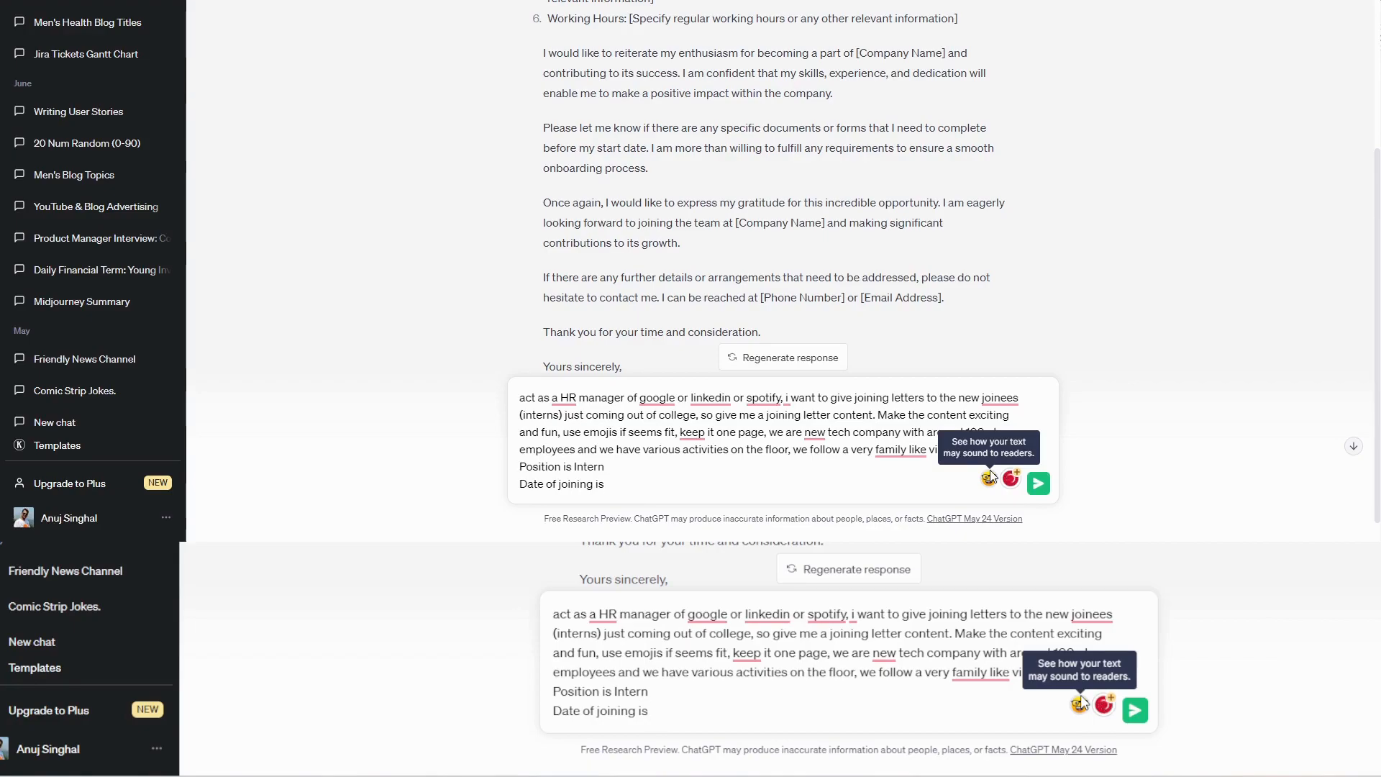
type(" 15th Aug 2023")
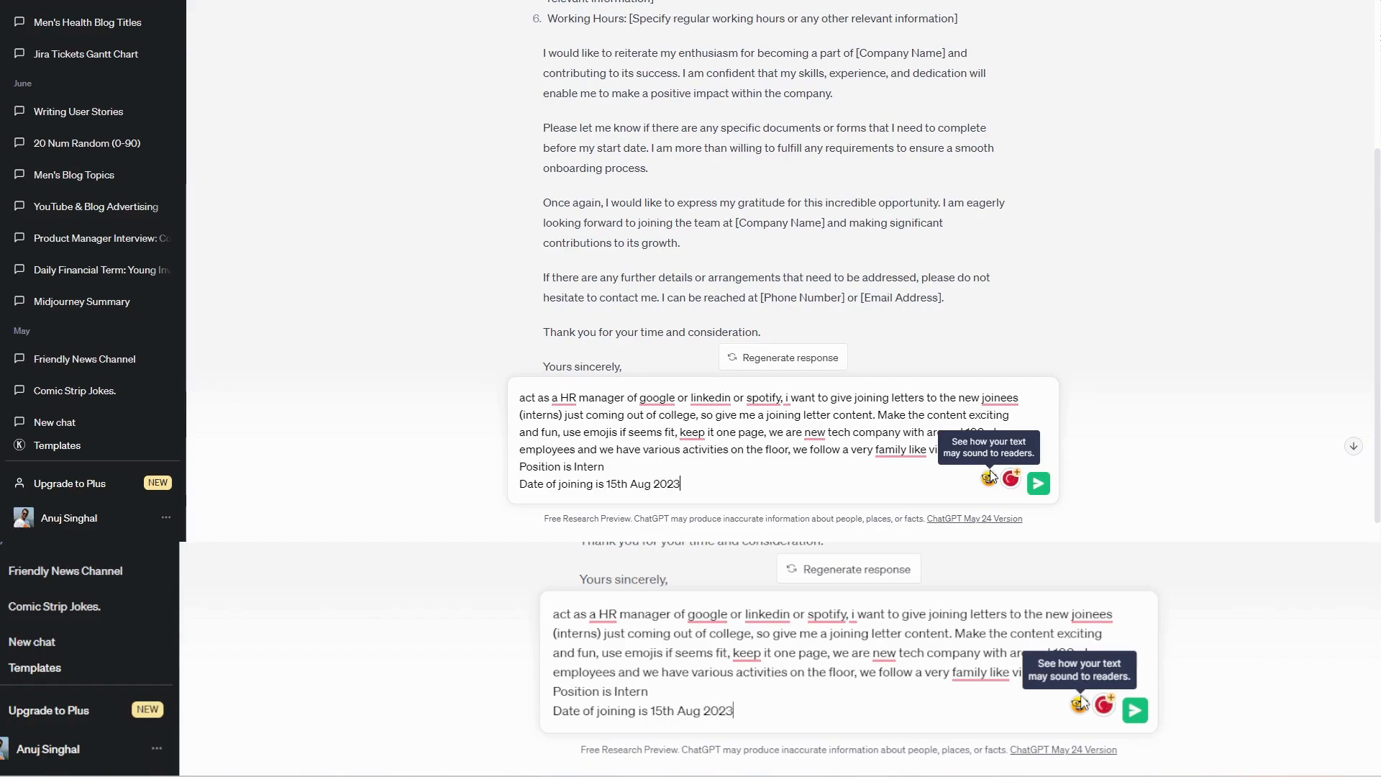
Add a new line "Reporting to :" followed by the supervisor's full name
key("shift+Return")
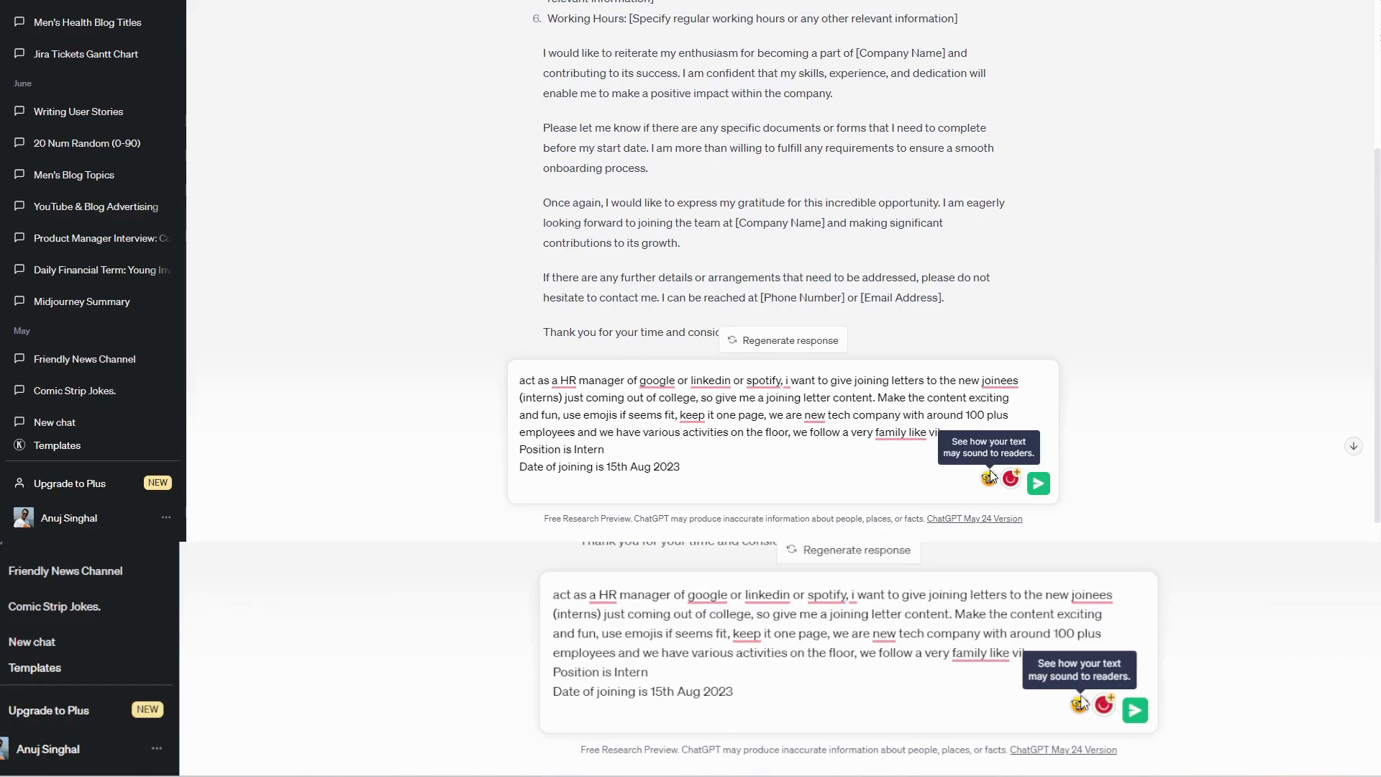
type("Reporting to : J")
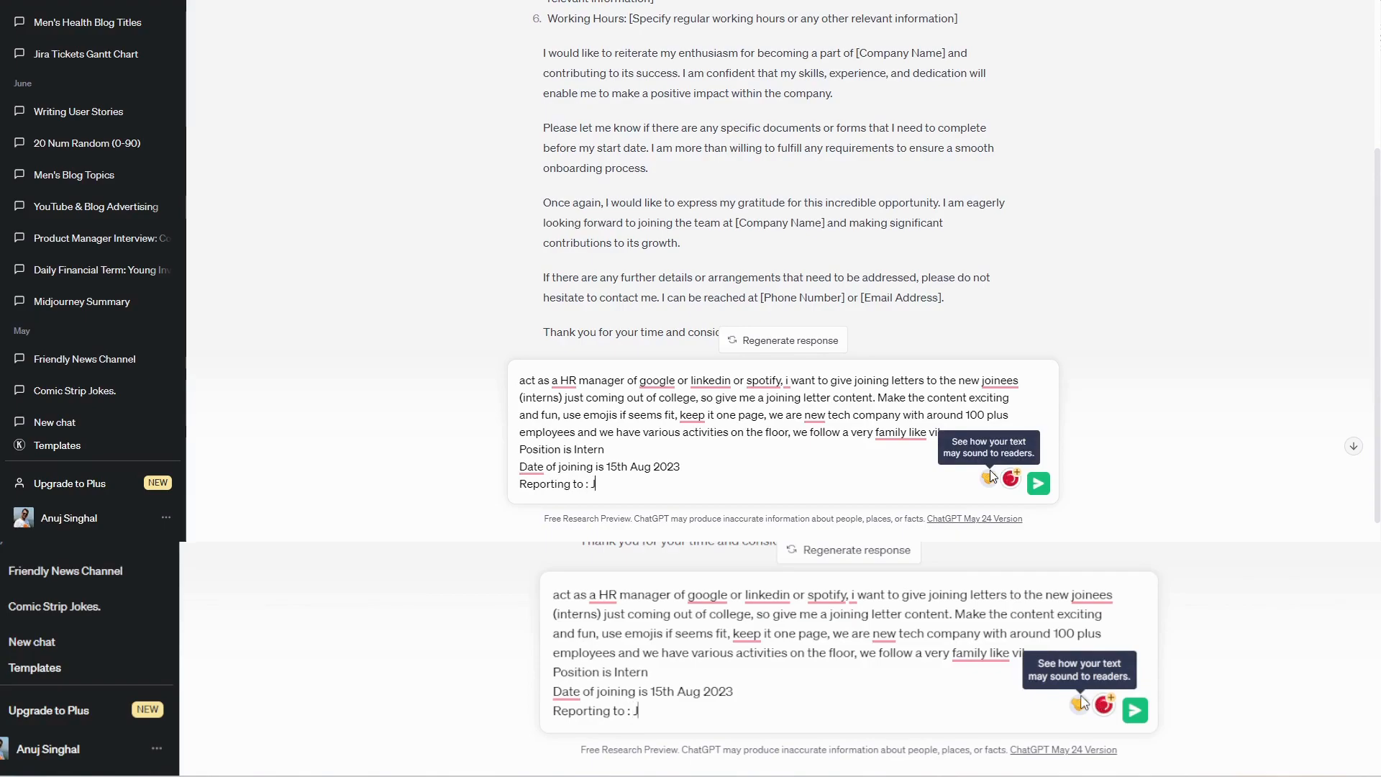
type("ohn Smith")
Add a new line "Compensation: $5000" to the prompt
key("shift+Return")
type("Compensiotn")
key("BackSpace")
key("BackSpace")
type("ation")
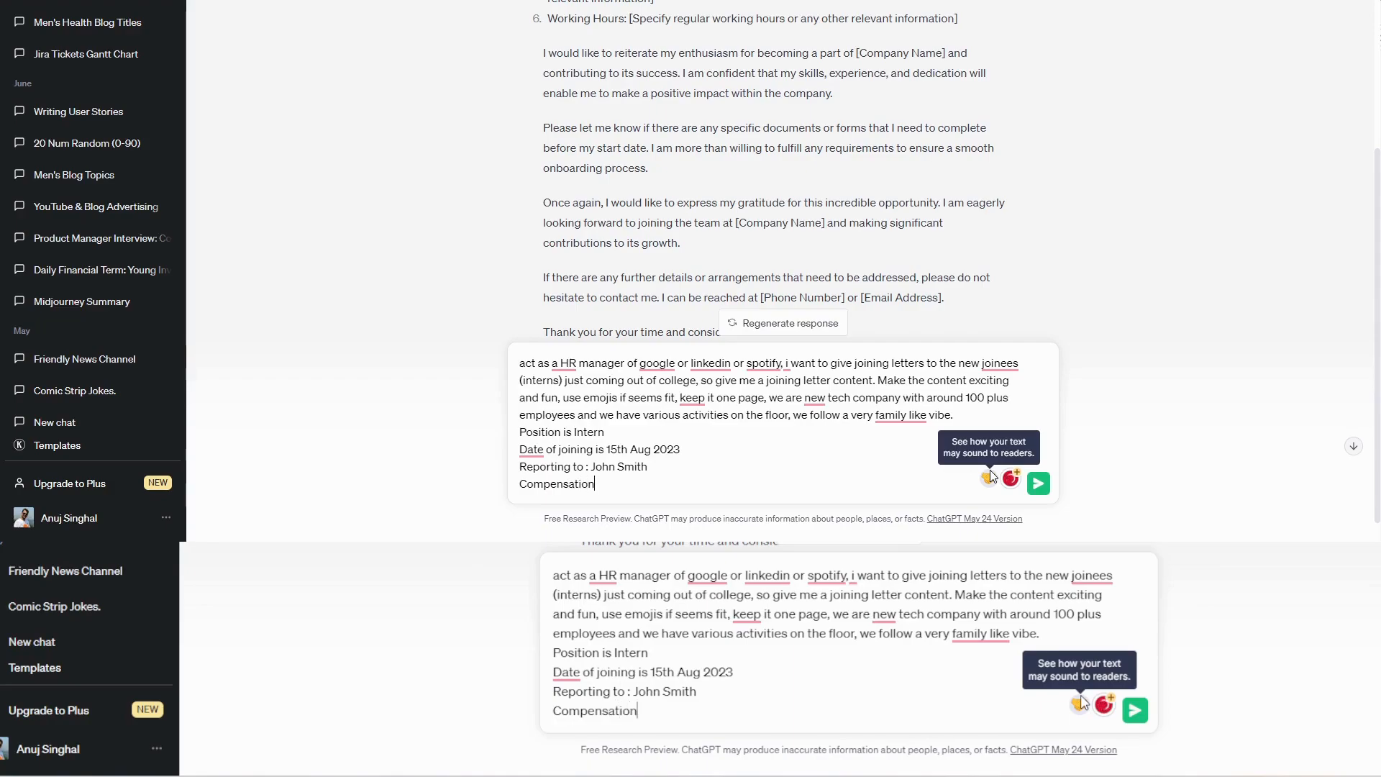
type(": 5000")
key("Left")
key("Left")
key("Left")
key("Left")
type("$")
Change the compensation amount to $1000 and submit the prompt
key("Right")
key("Right")
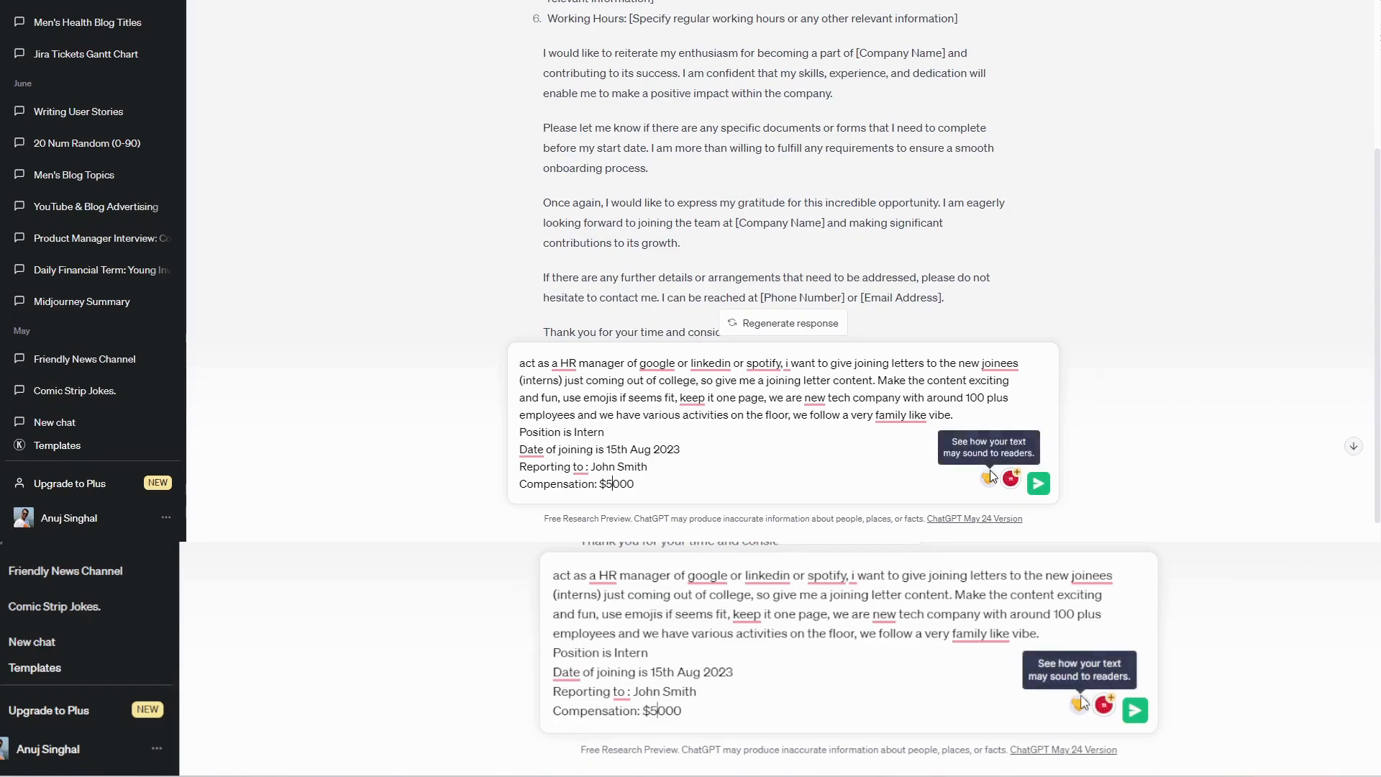
key("BackSpace")
key("BackSpace")
type("10")
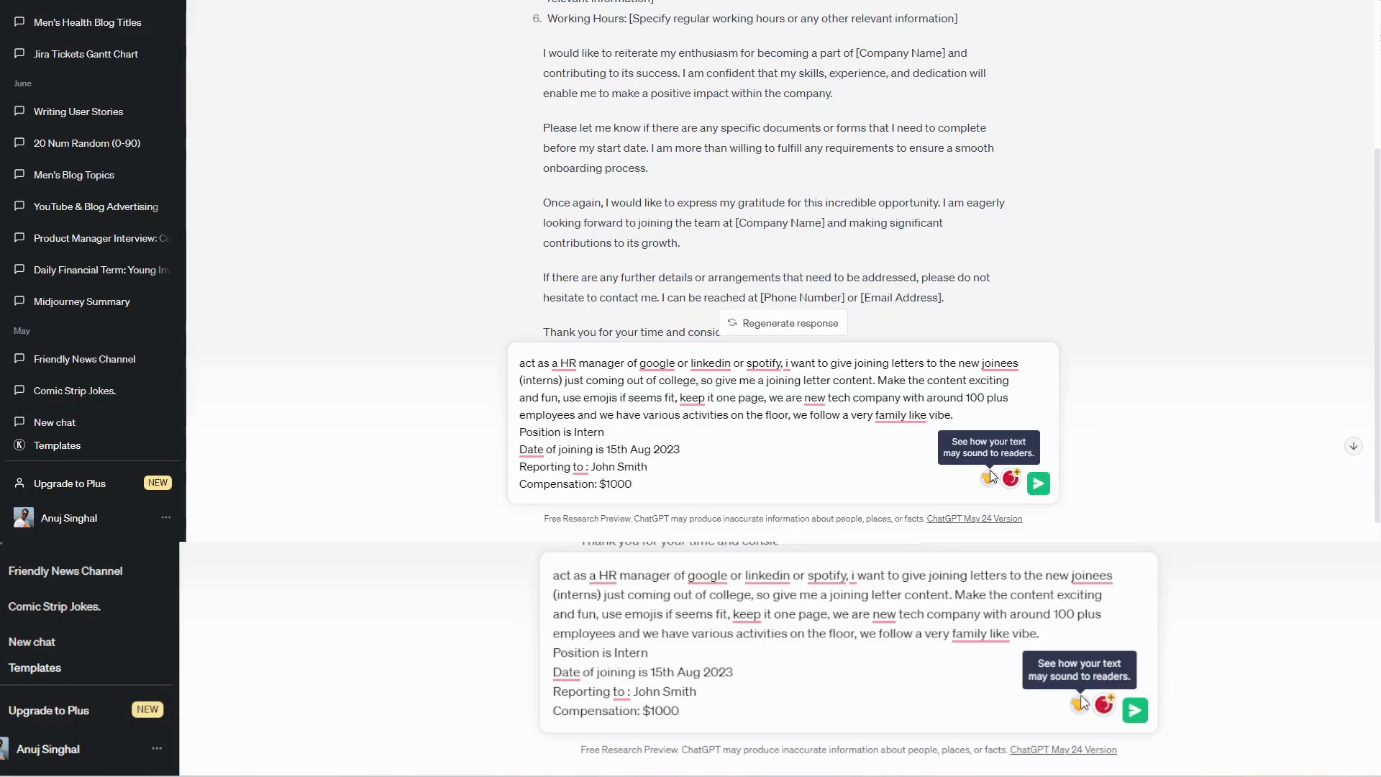
key("Return")
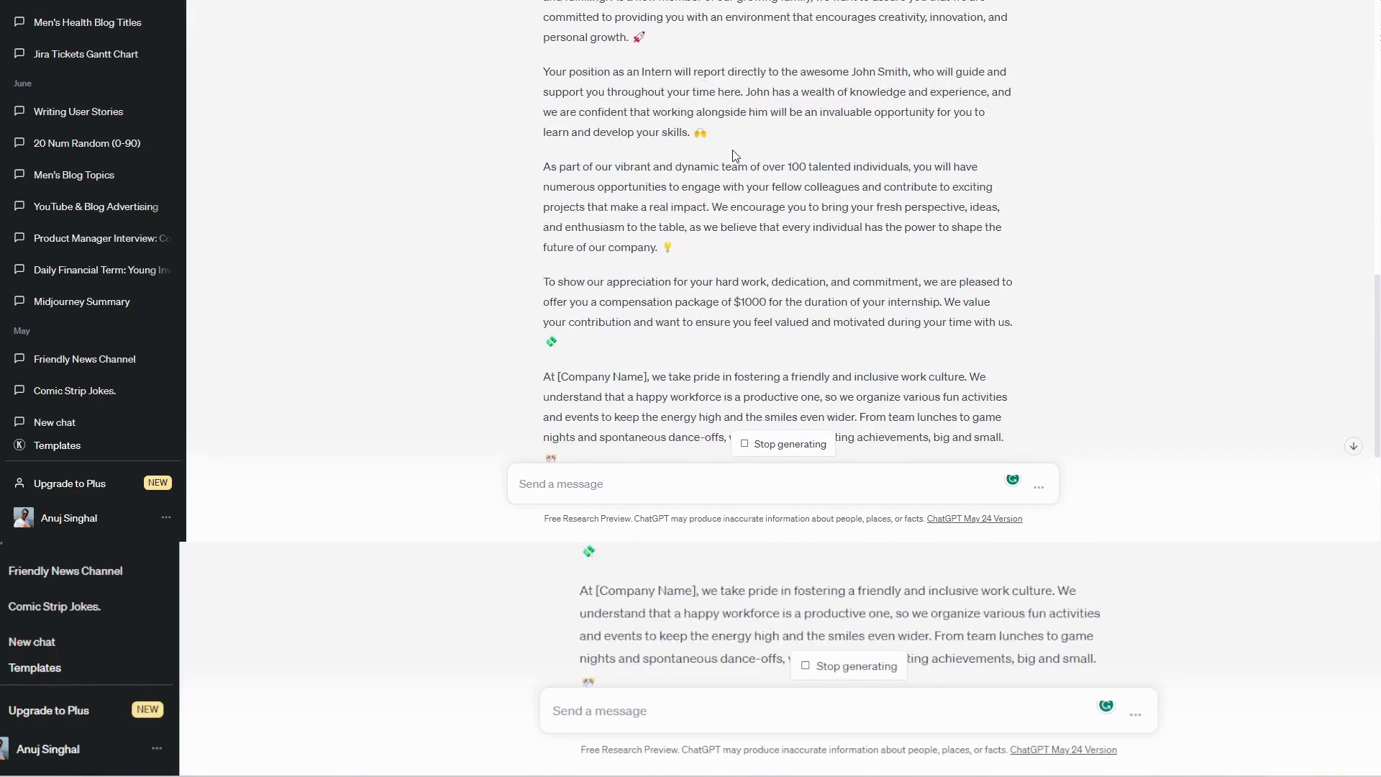
Stop the response and resubmit the prompt with the added last line "Company name: Shitake Software"
left_click(772, 445)
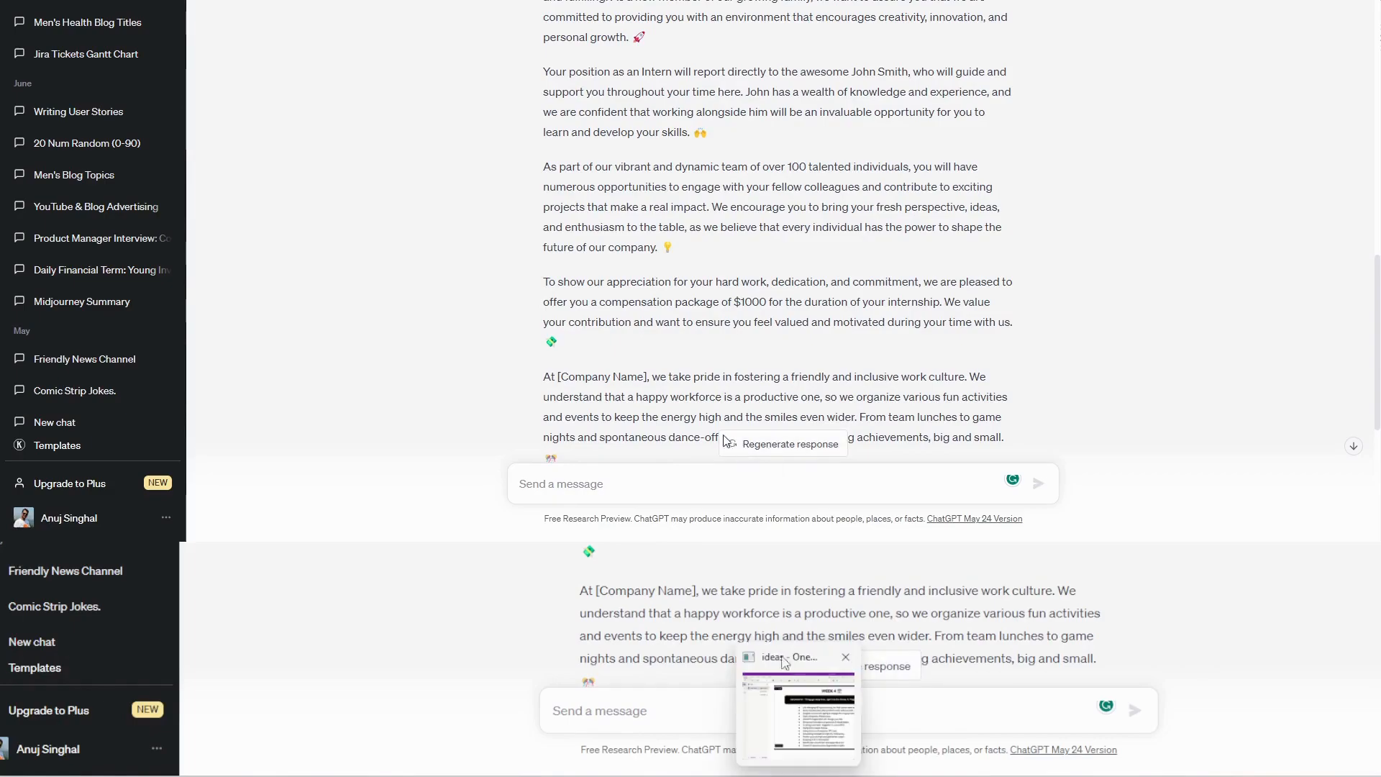
scroll(749, 261, "up", 15)
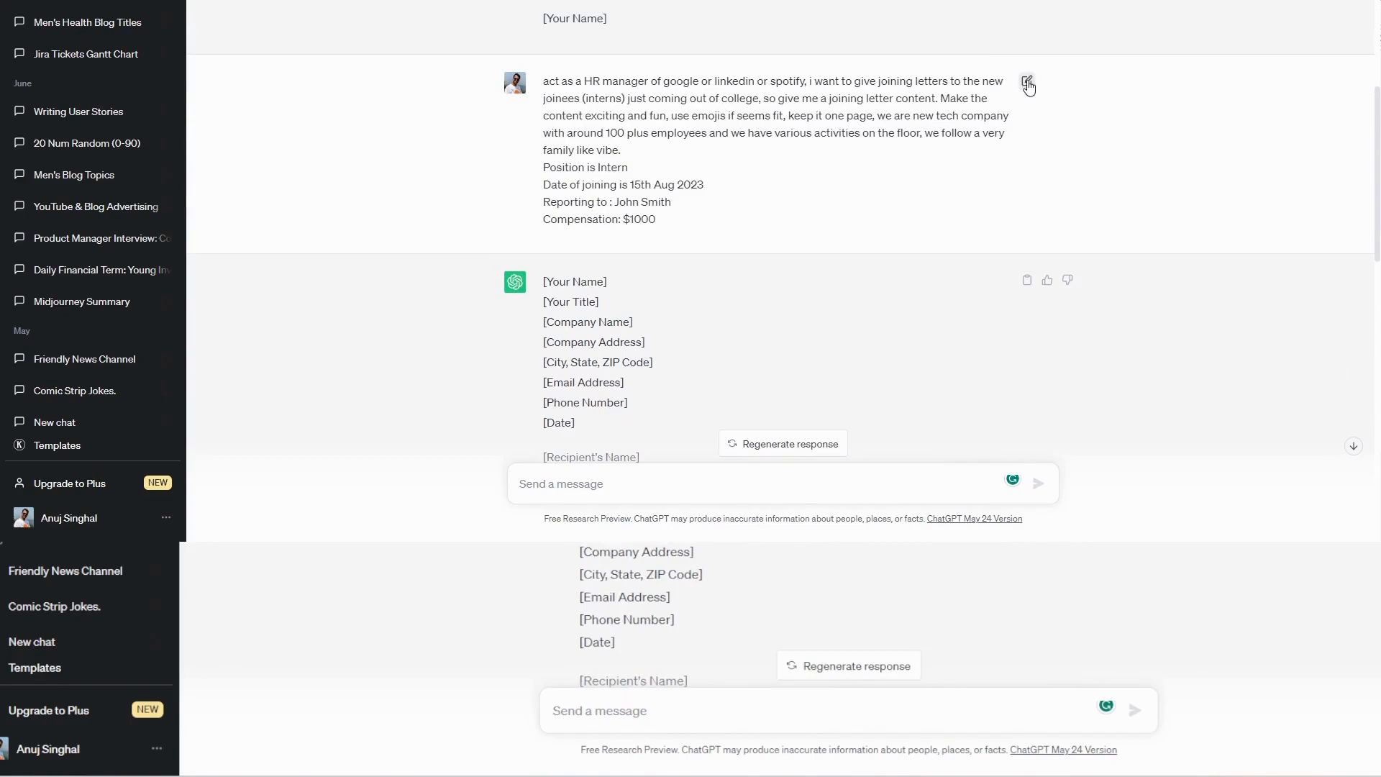
left_click(1027, 82)
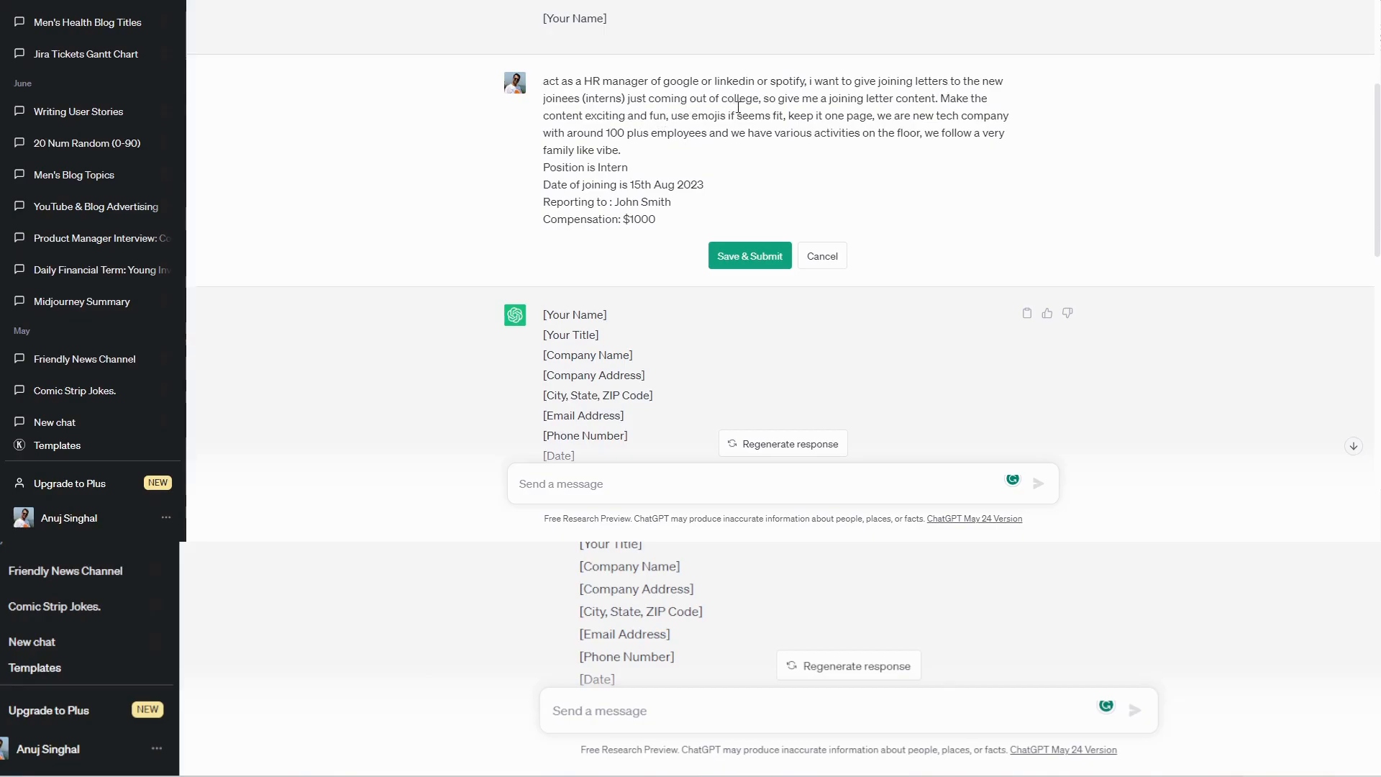
left_click(687, 219)
key("Return")
type("Com")
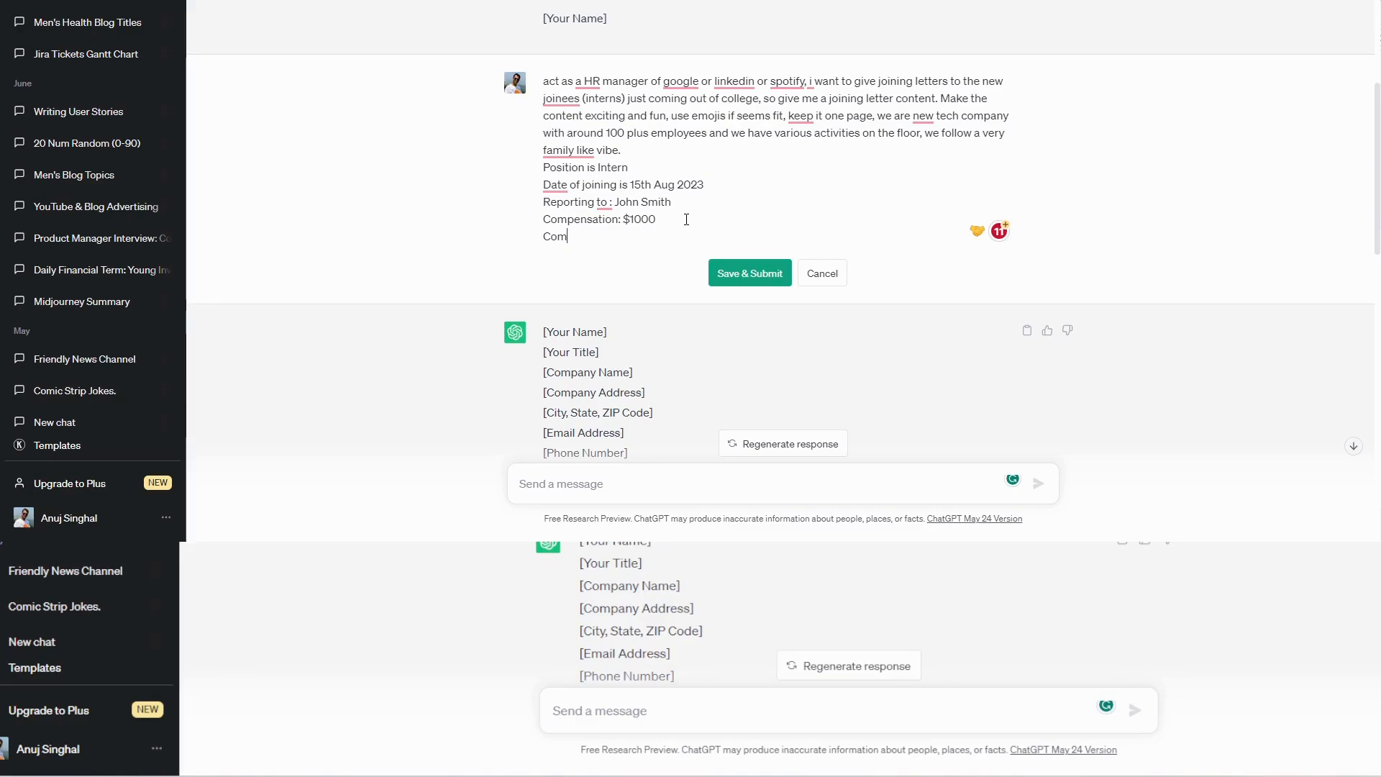
type("pany name: Stika")
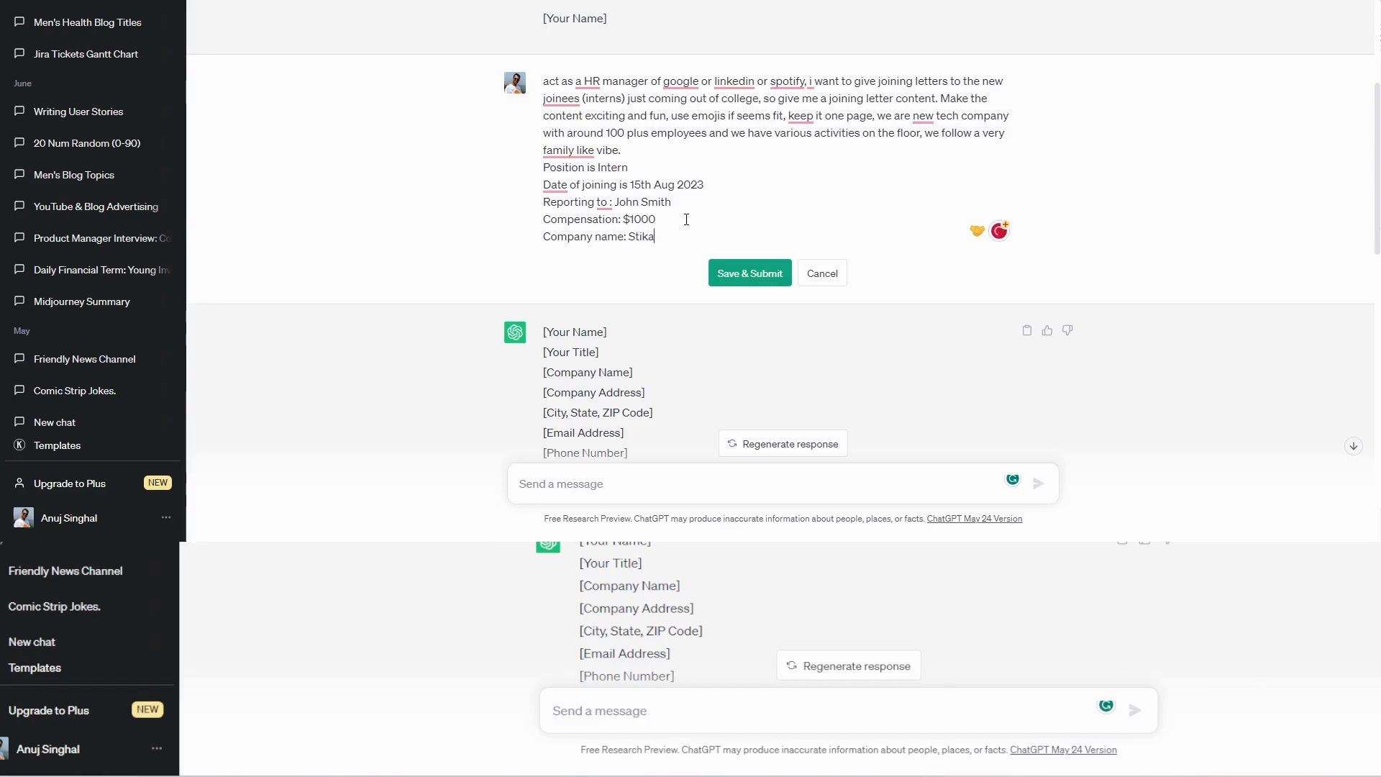
key("BackSpace")
type("hitake Software")
left_click(773, 278)
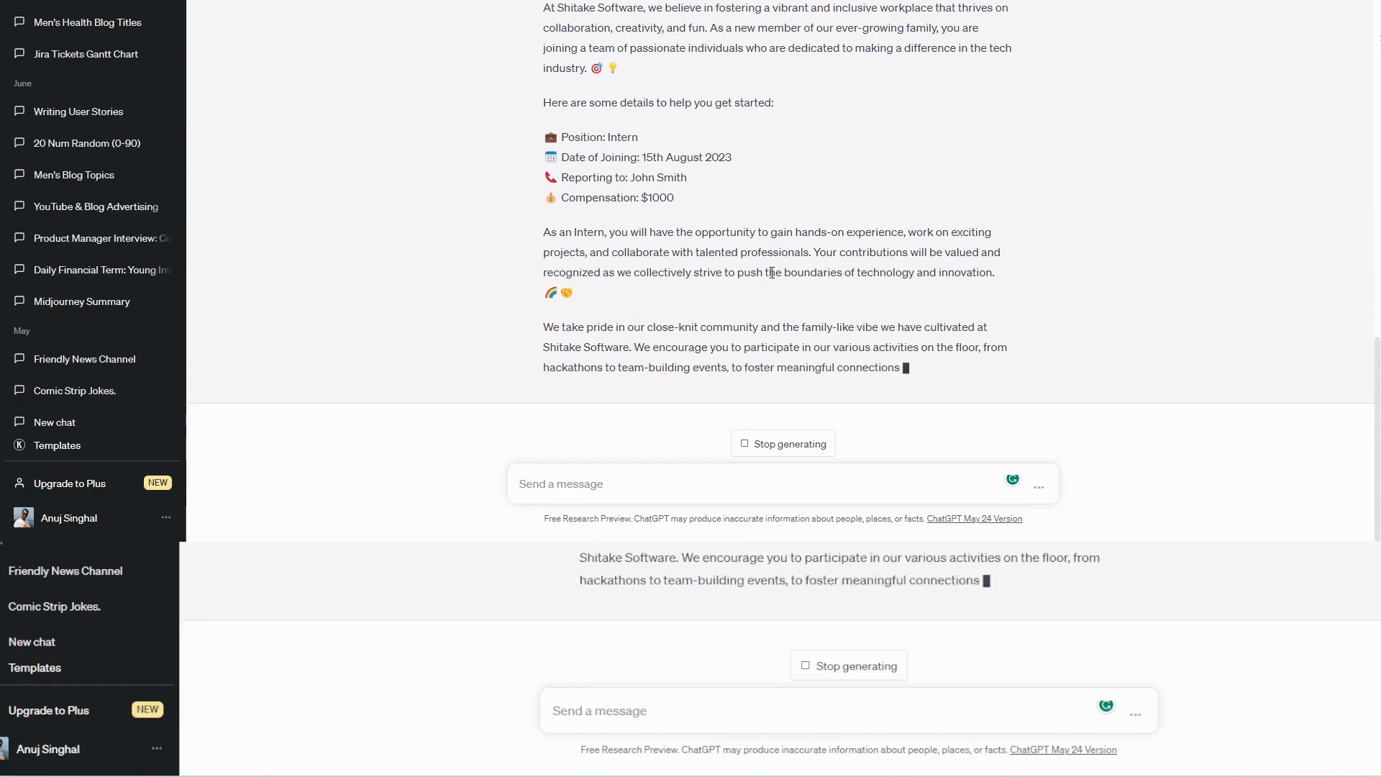
Compare the new joining letter with the first generic letter, highlighting the generic letter's opening paragraph
scroll(777, 216, "up", 2)
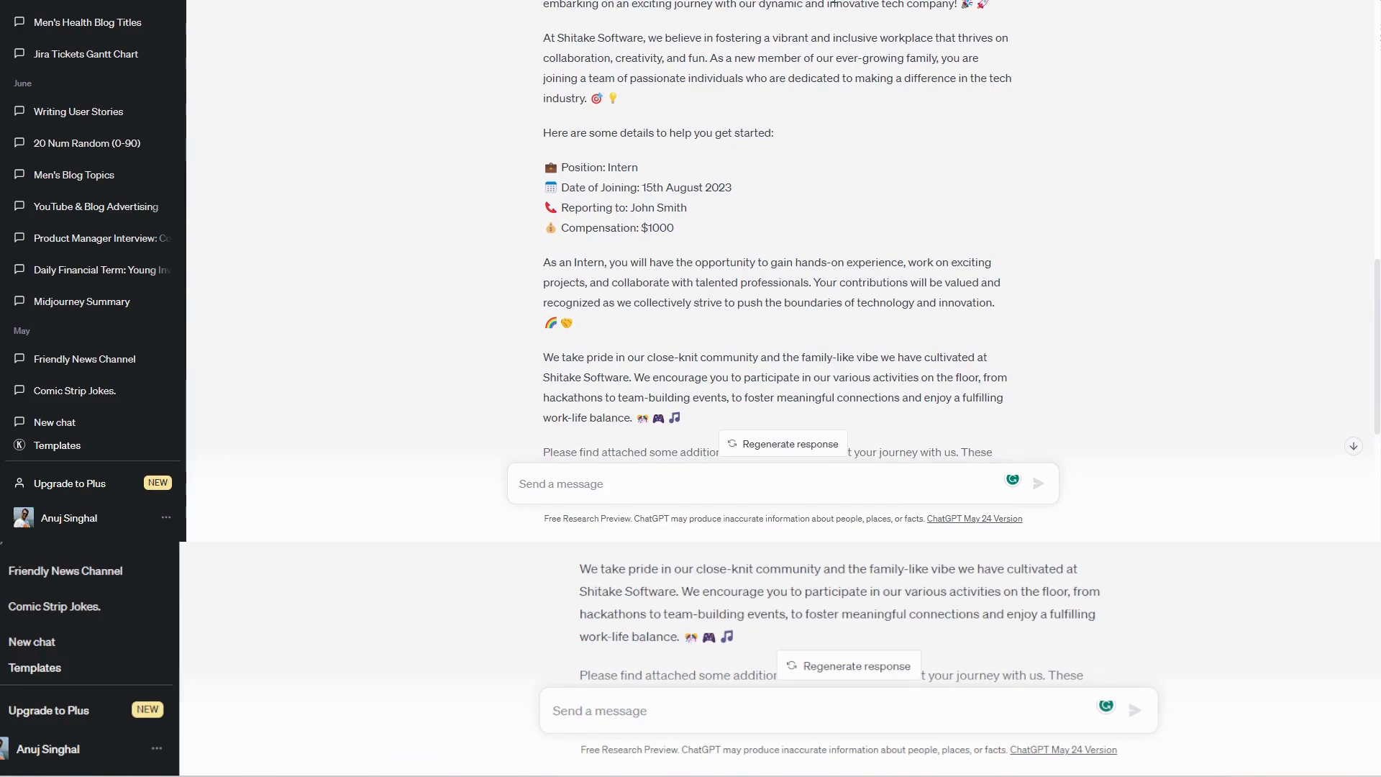
scroll(884, 5, "up", 15)
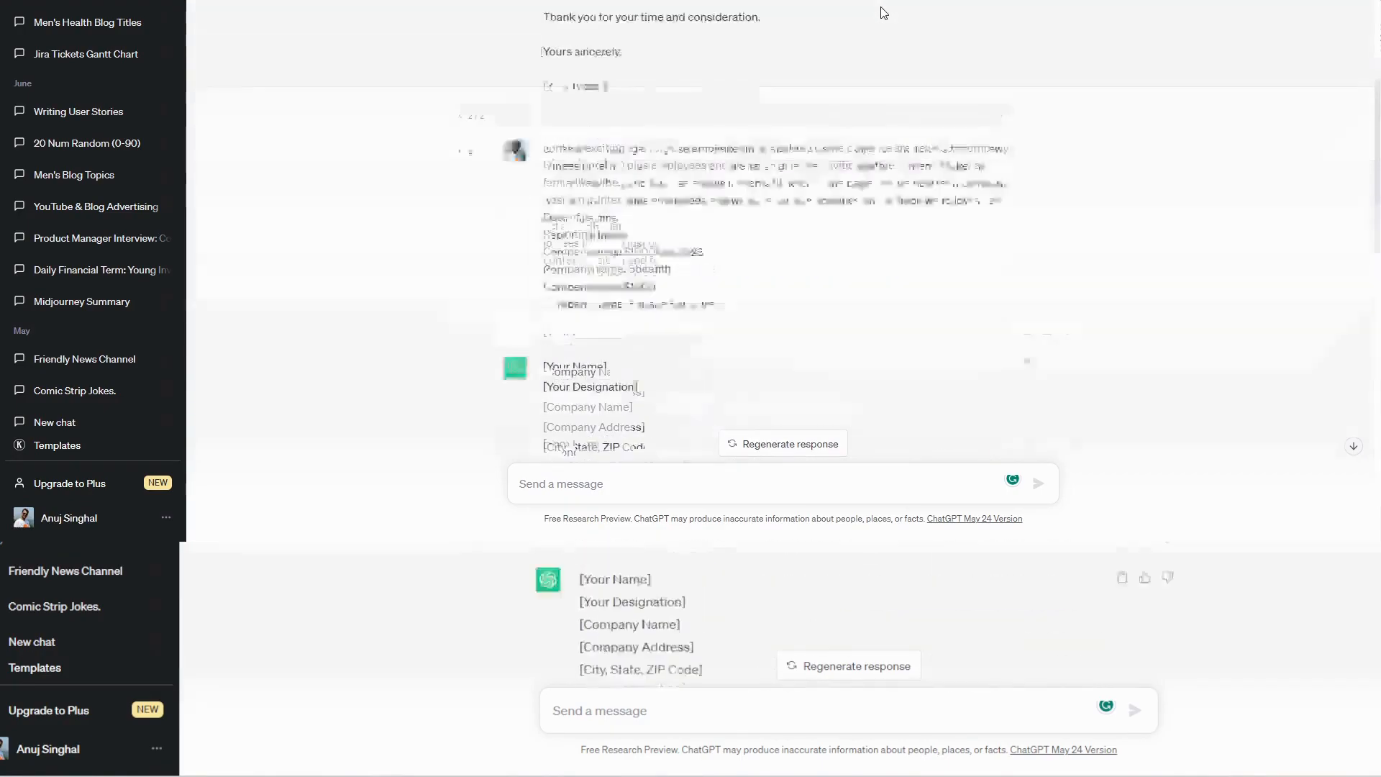
scroll(881, 6, "up", 5)
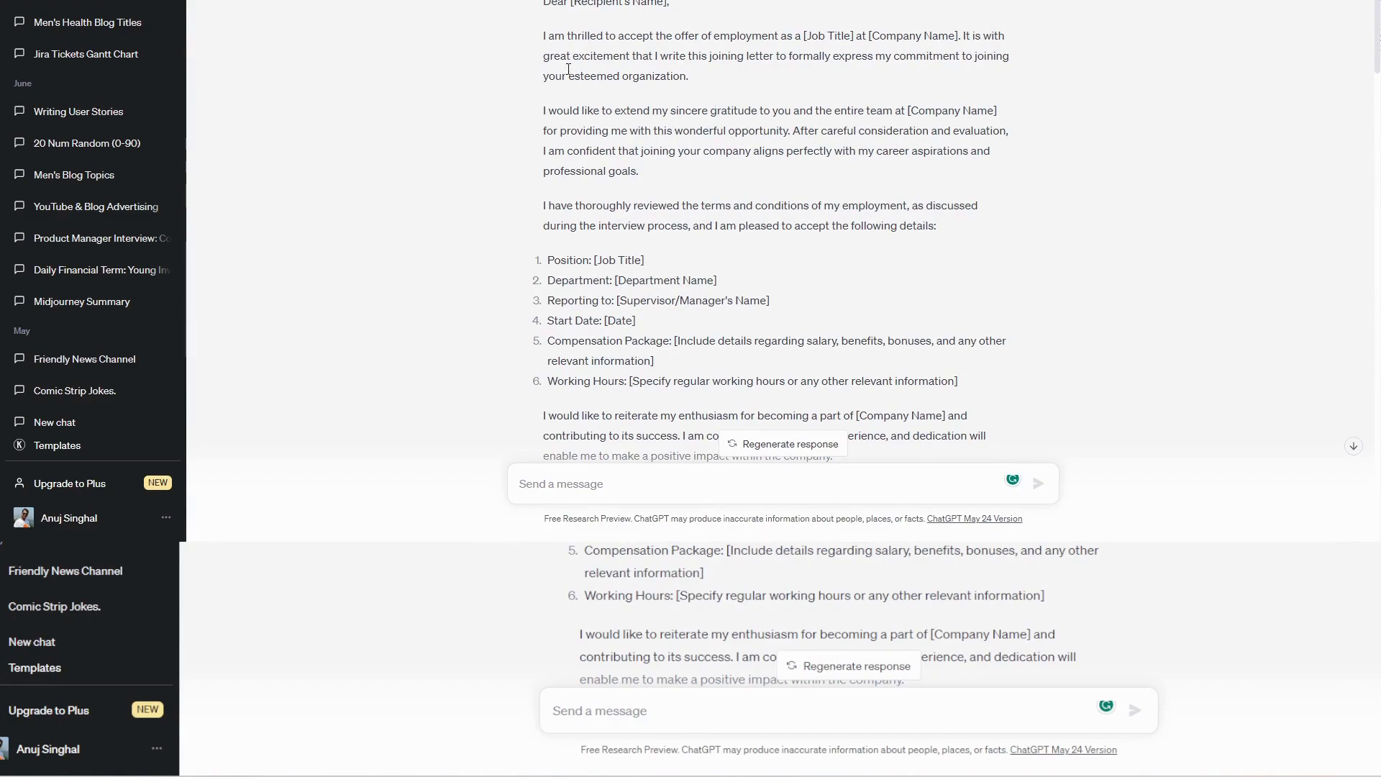
left_click_drag(544, 32, 705, 75)
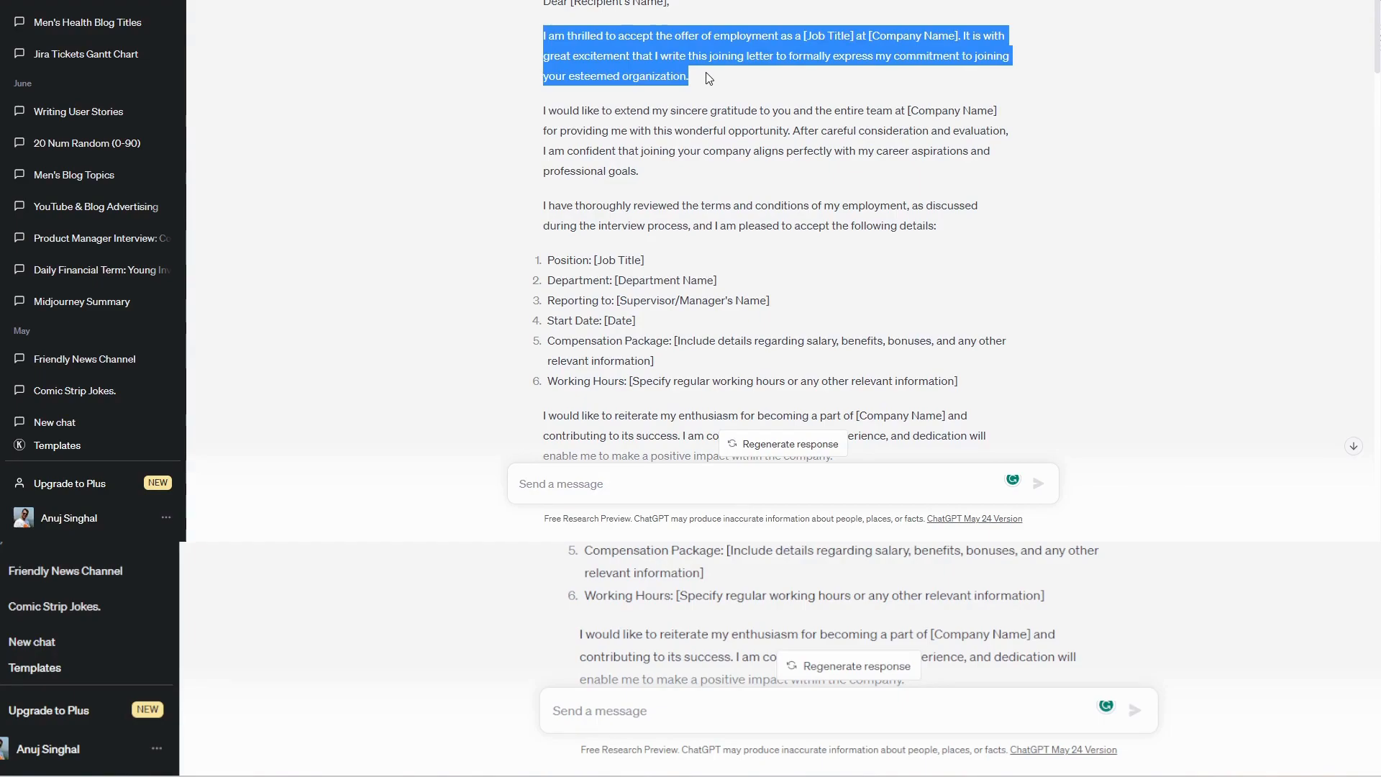
scroll(706, 72, "up", 1)
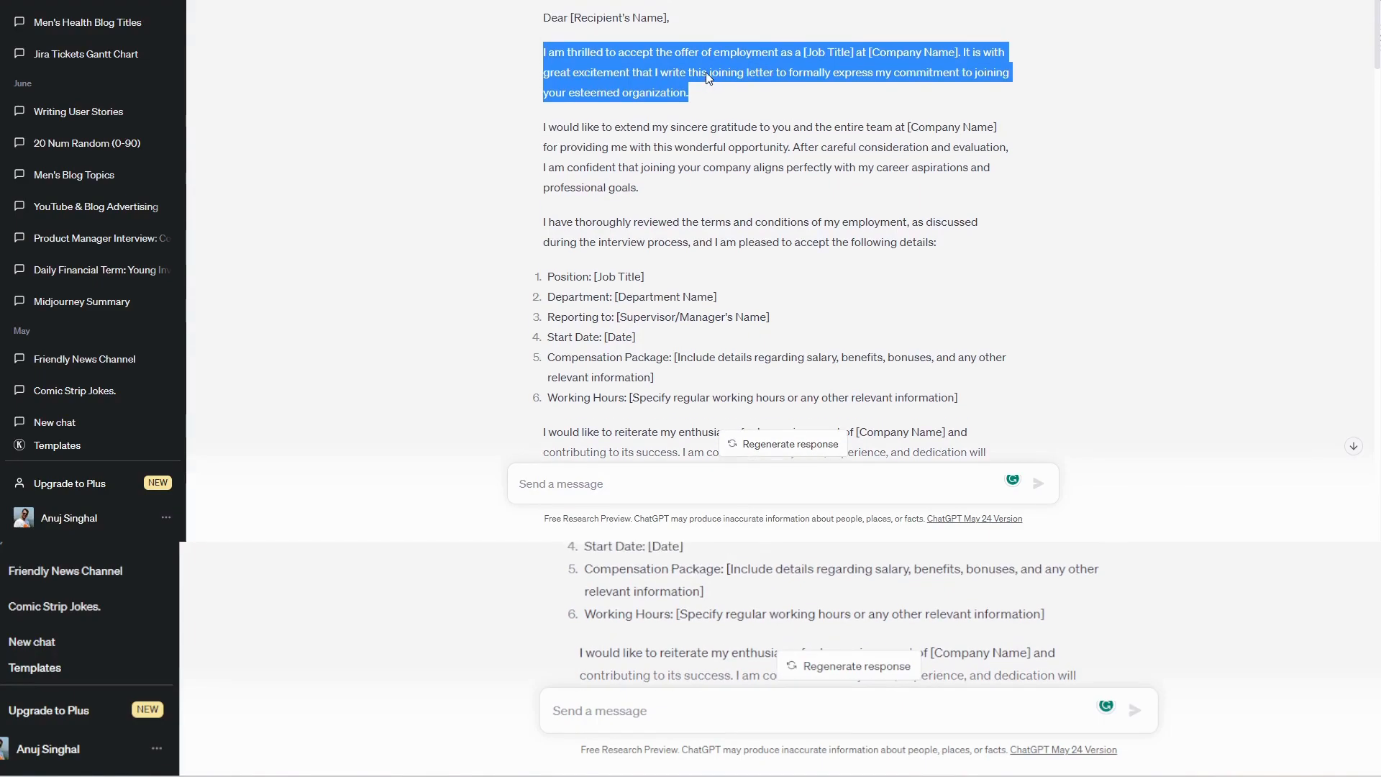
scroll(706, 72, "down", 12)
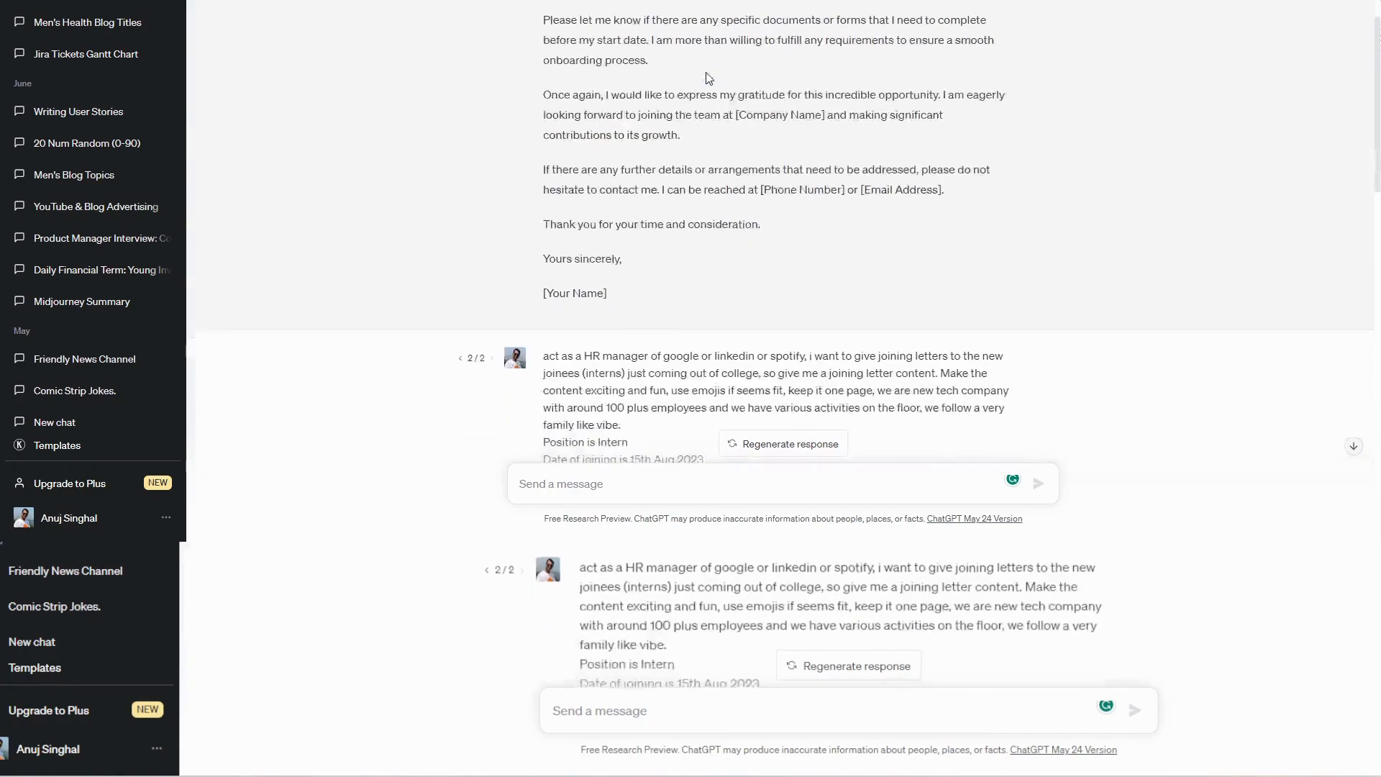
scroll(707, 76, "down", 8)
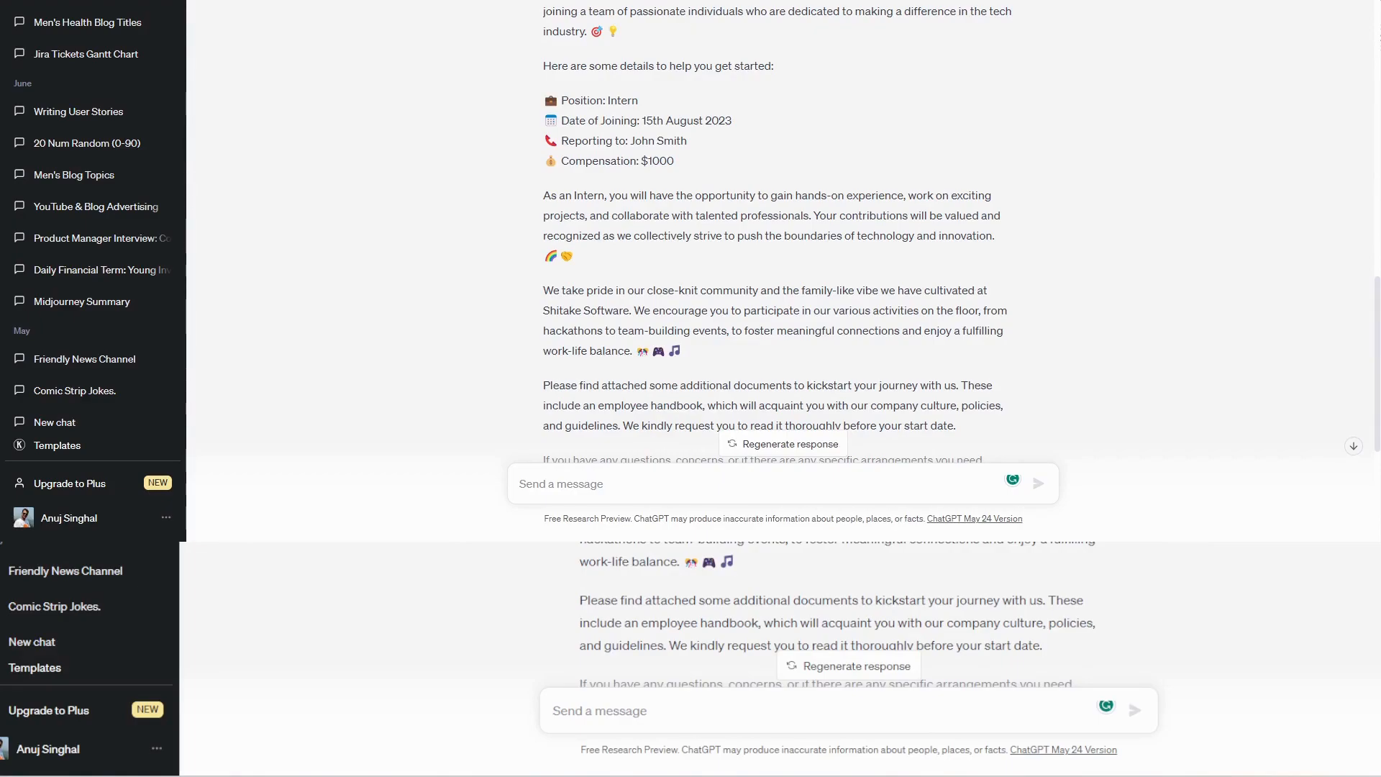
Read the new joining letter from its position details to the sign-off, highlighting text up to the team-building activities
scroll(683, 14, "down", 1)
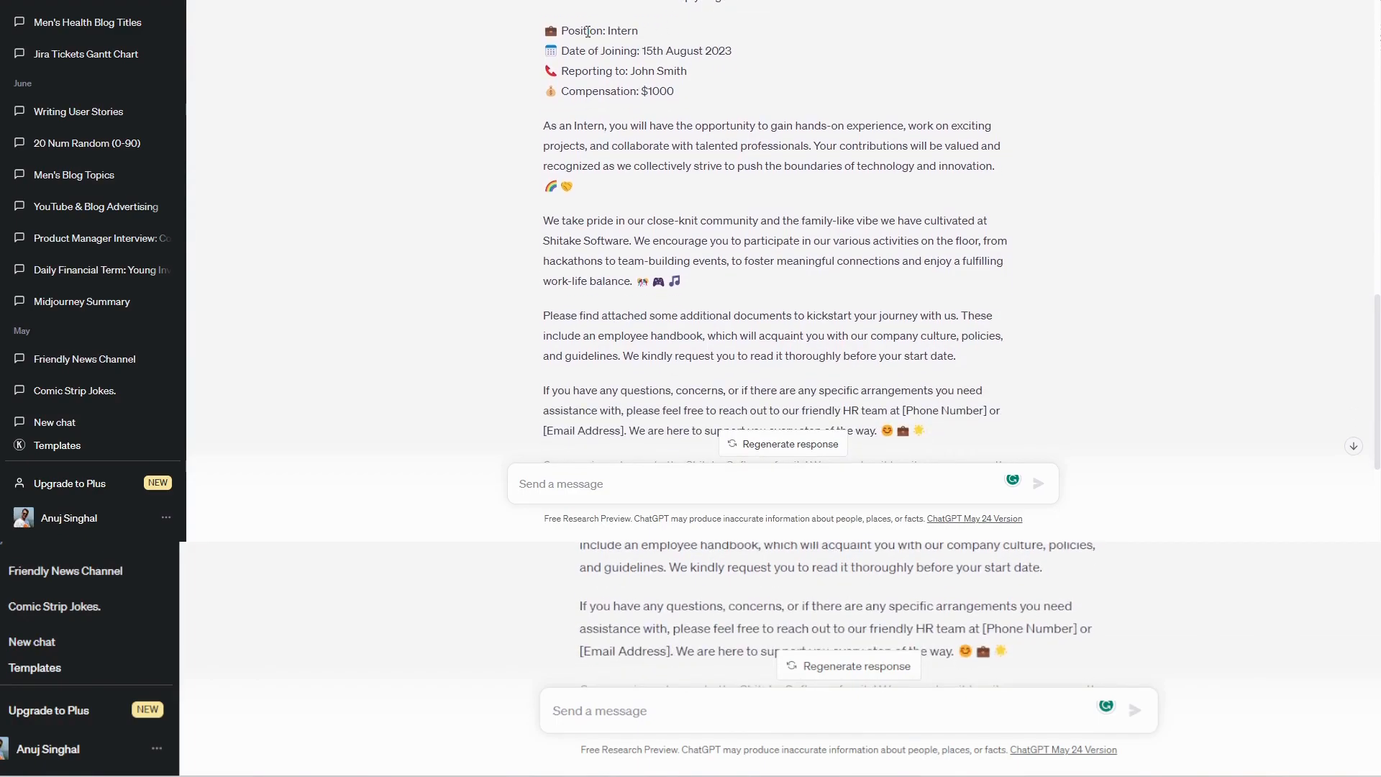
scroll(674, 98, "down", 1)
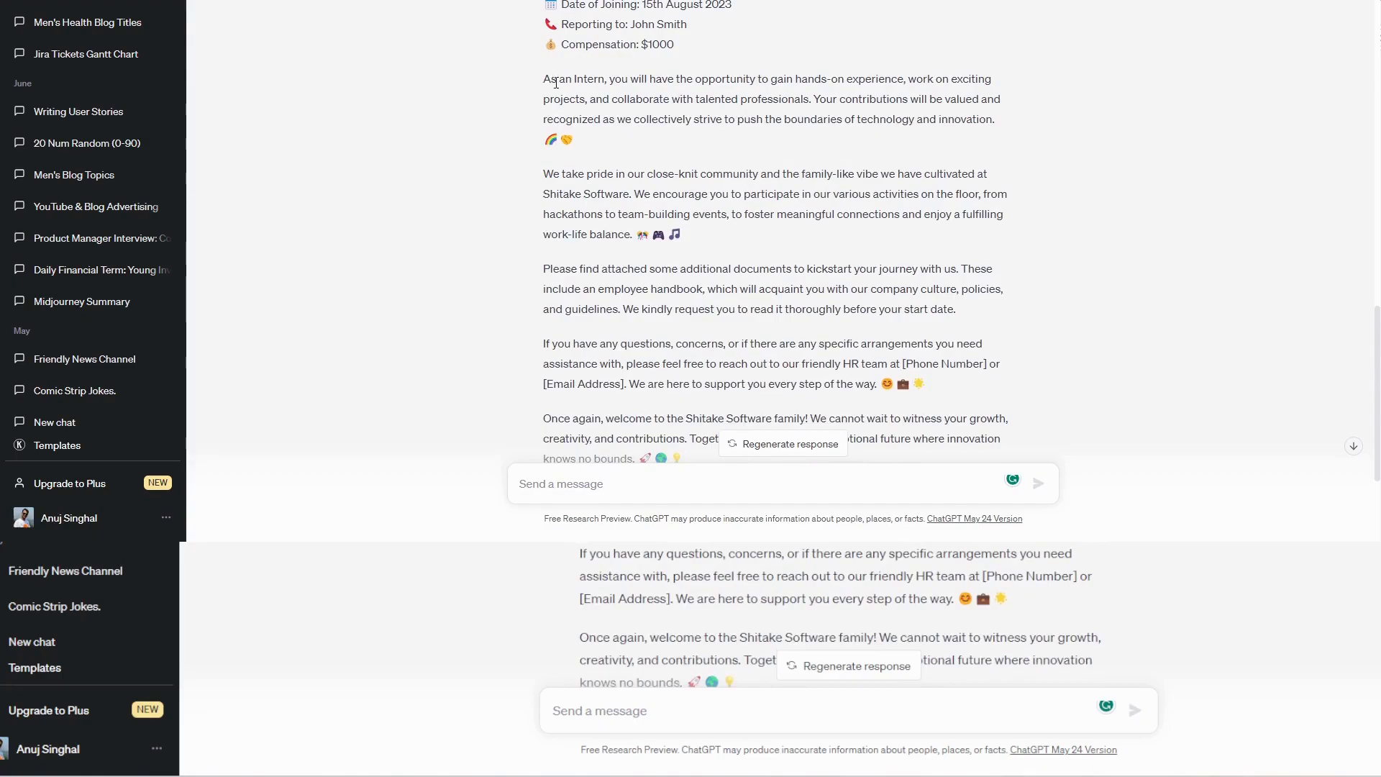
scroll(556, 83, "down", 1)
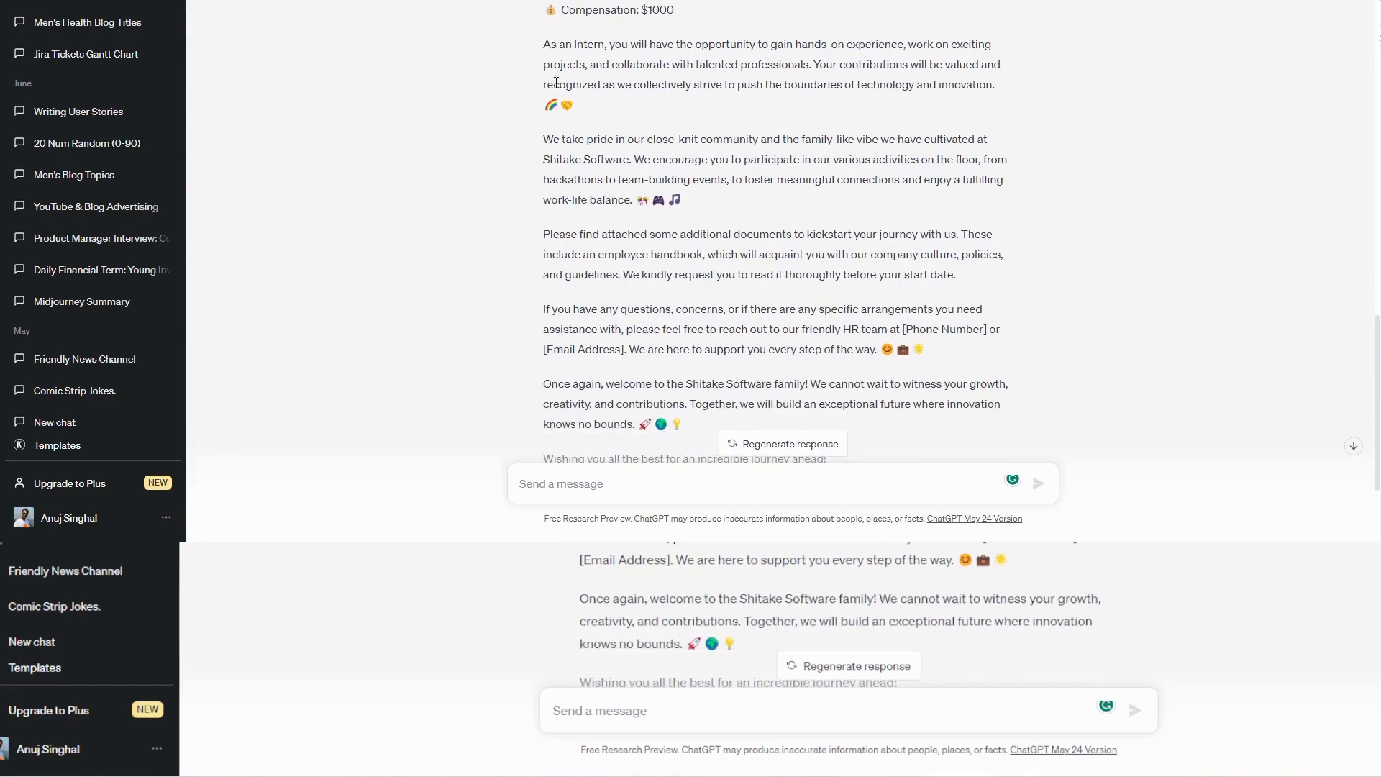
left_click_drag(543, 105, 659, 141)
scroll(663, 147, "down", 2)
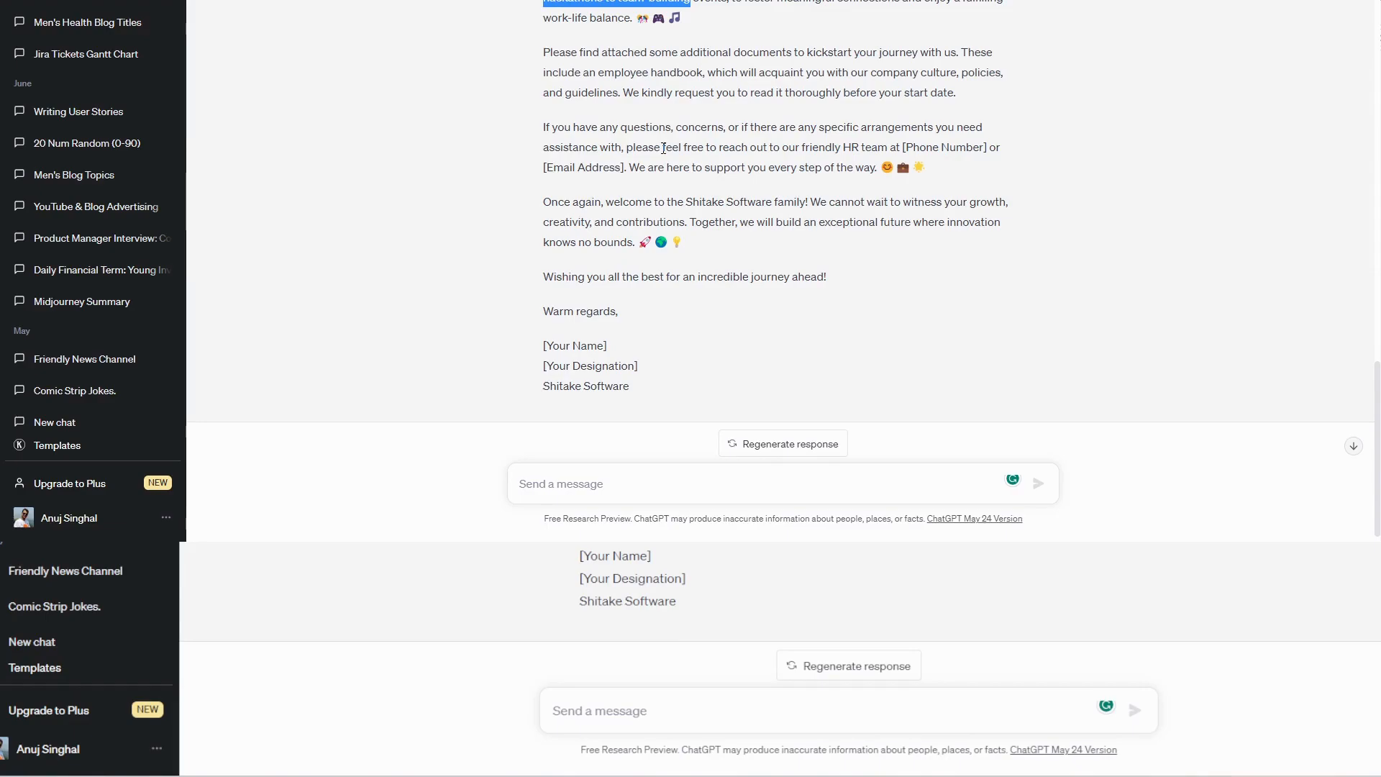
Enter "ROPA" as a new message and expand its first letter into a separate line "R- Role"
left_click(562, 487)
type("ROPA")
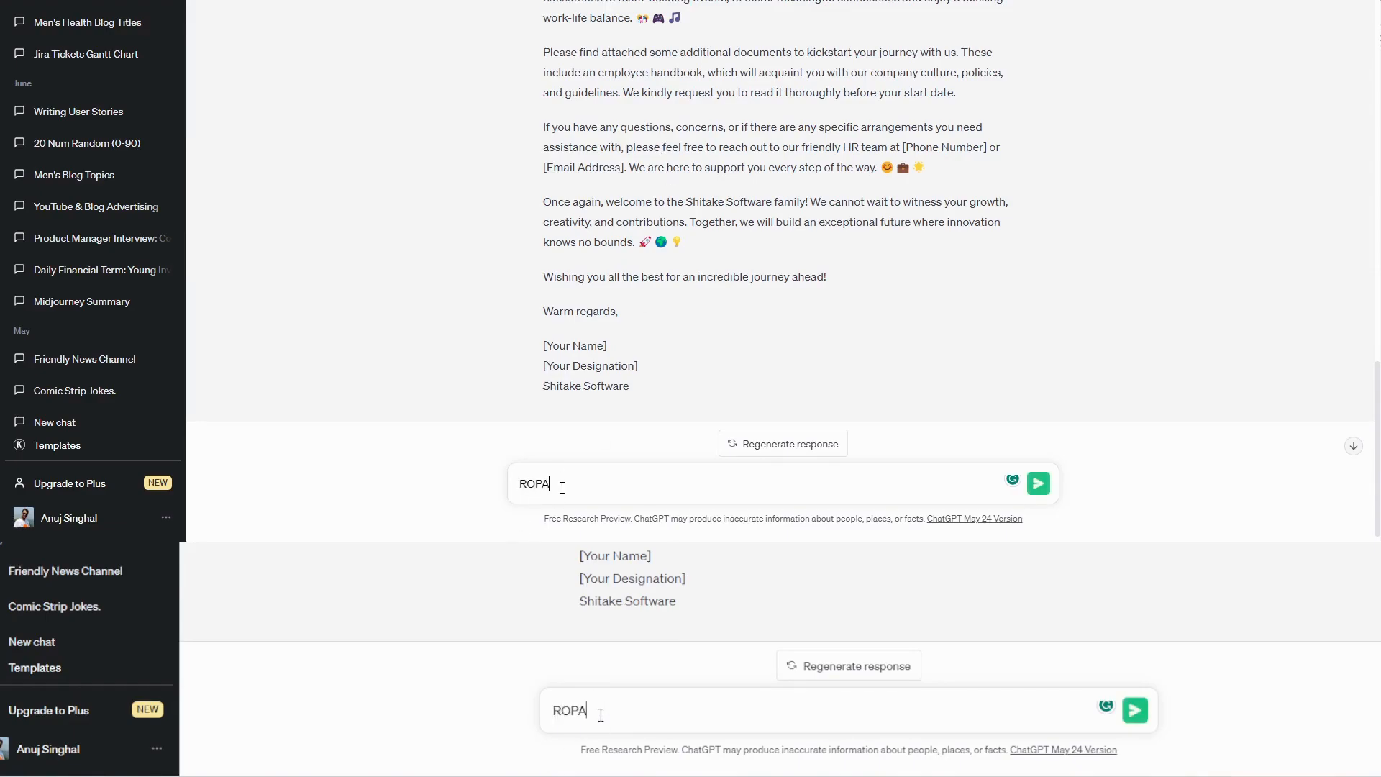
key("Left")
key("Left")
key("Left")
type("- Role")
key("shift+Return")
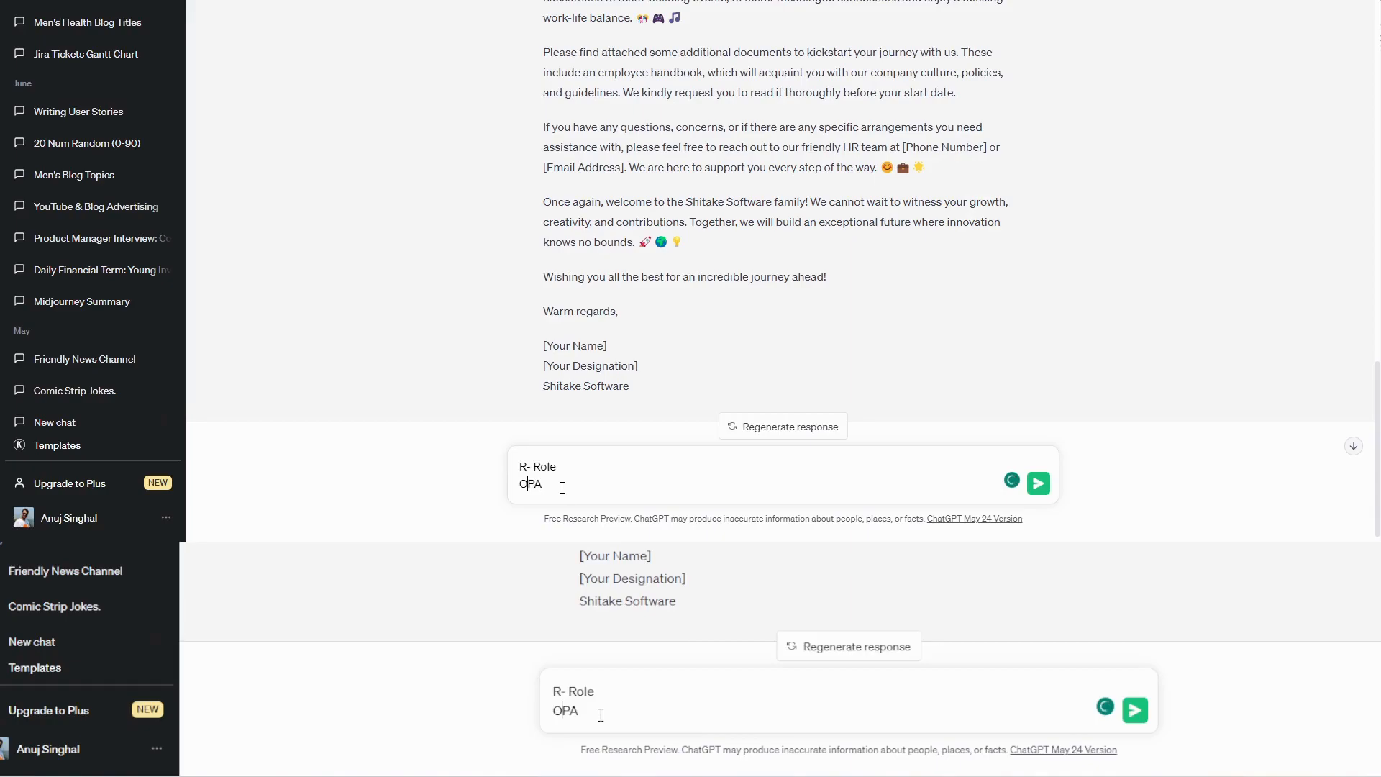
Expand the remaining letters into separate lines "O- Objective", "P- Prompt" and "A- Advance instructions"
type("- Objective")
key("shift+Return")
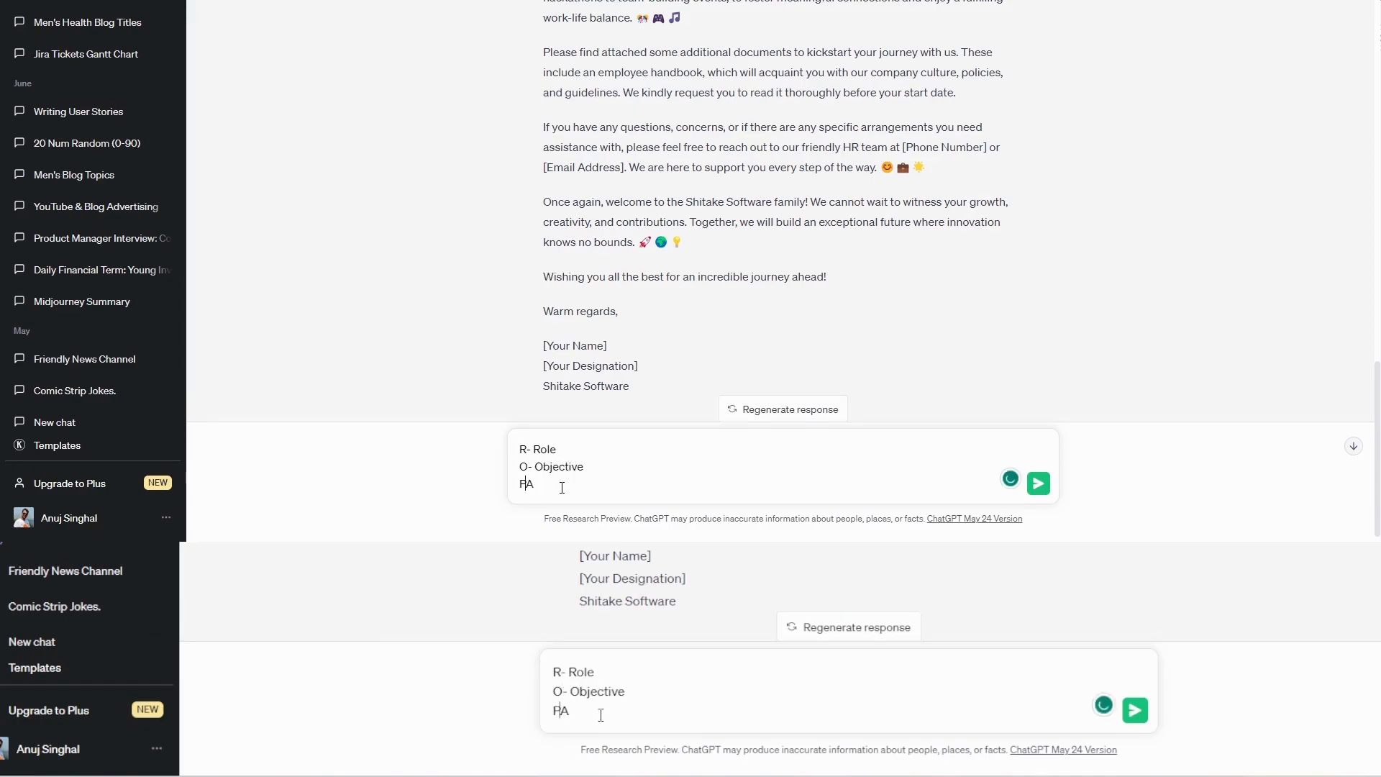
type("- Promp")
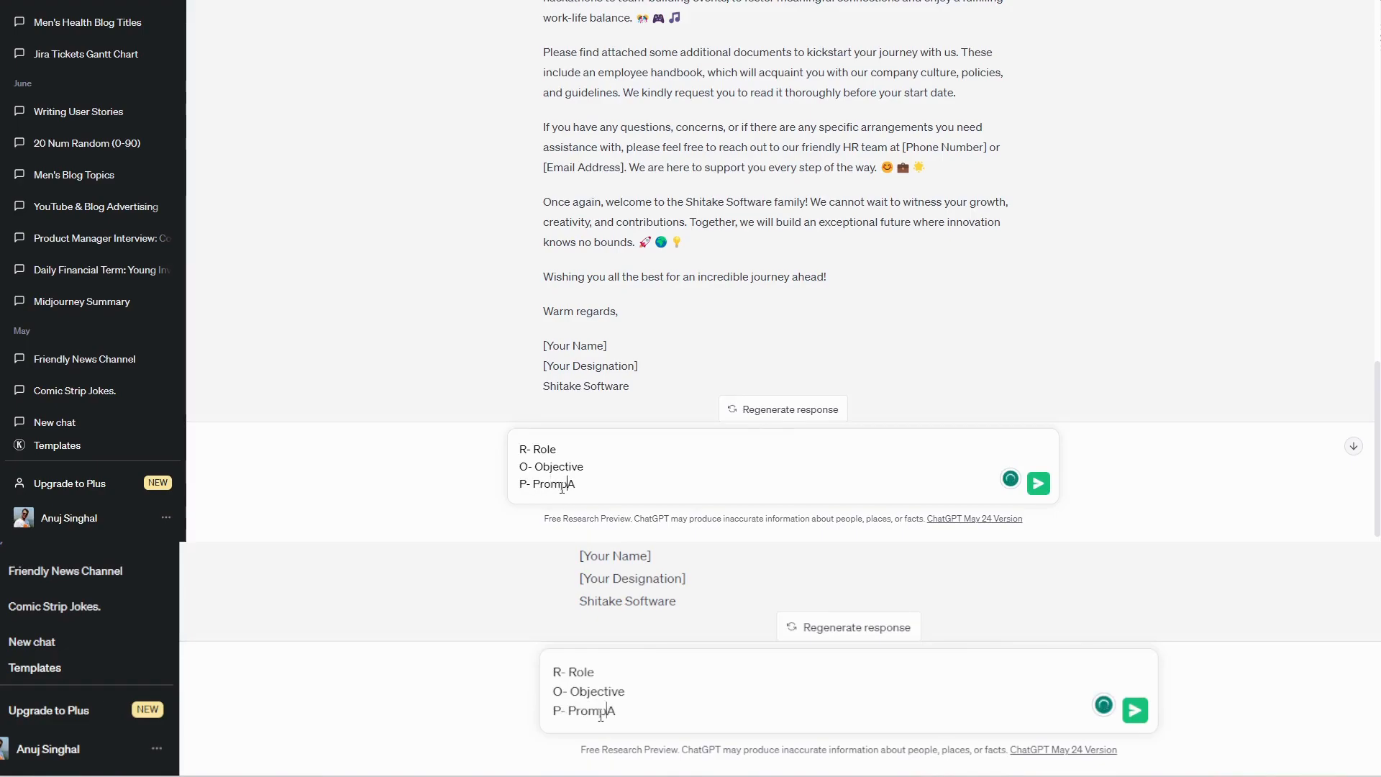
type("t")
key("shift+Return")
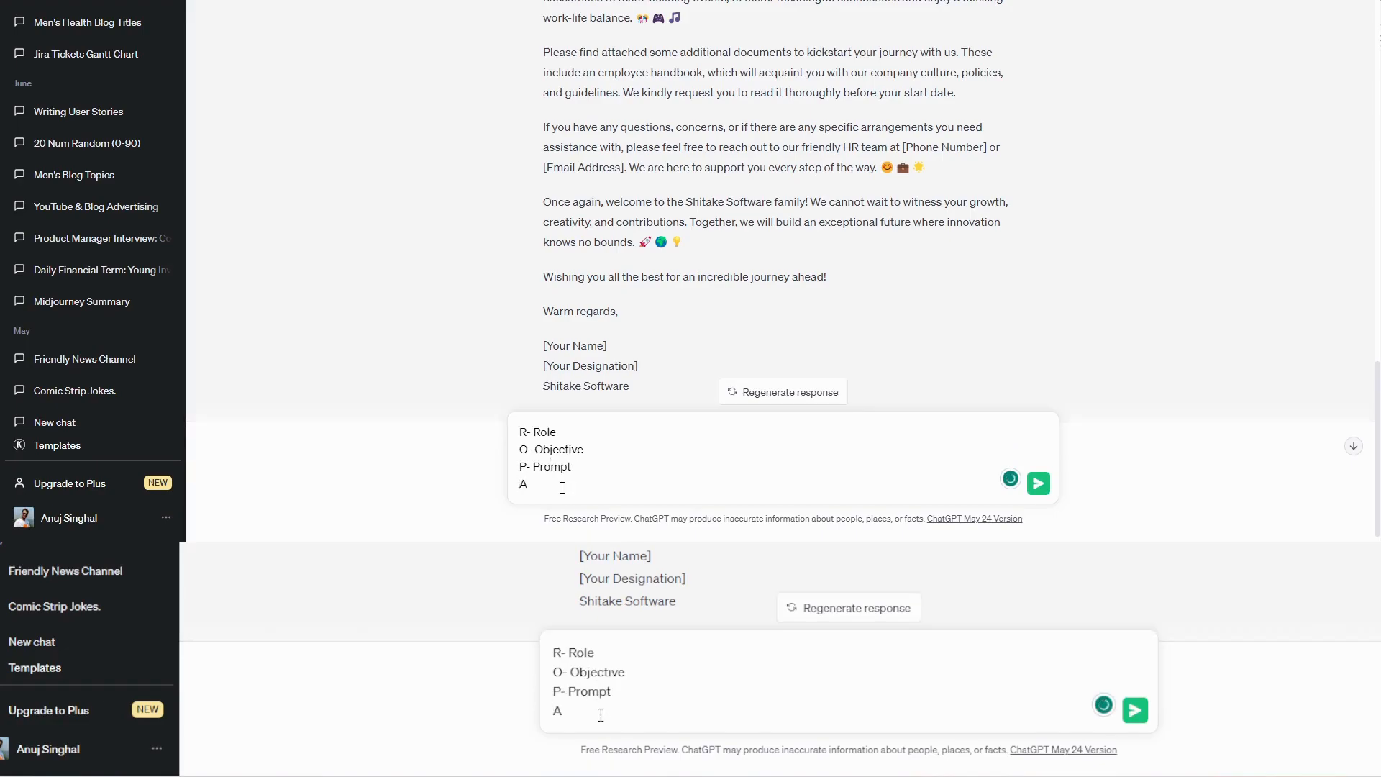
type("- Adva")
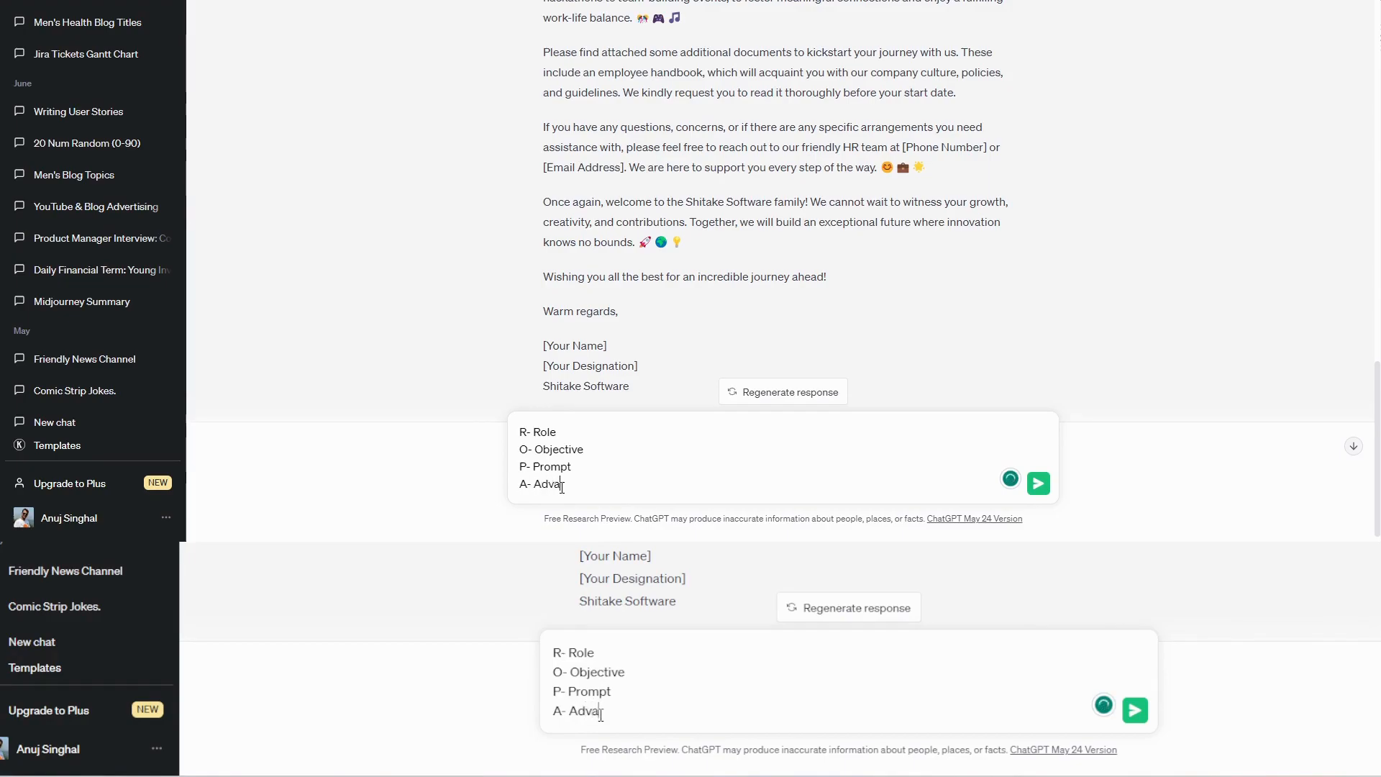
type("nce instructions")
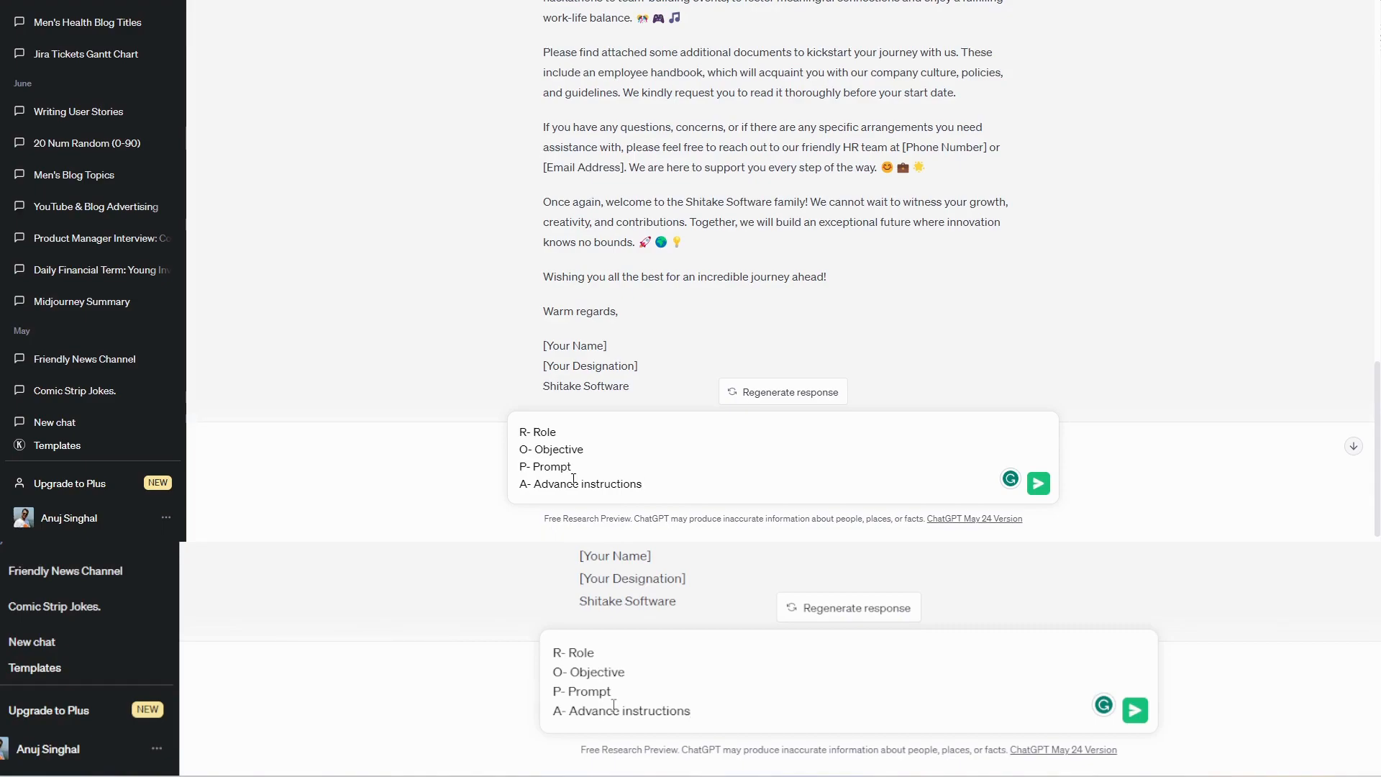
left_click(1164, 774)
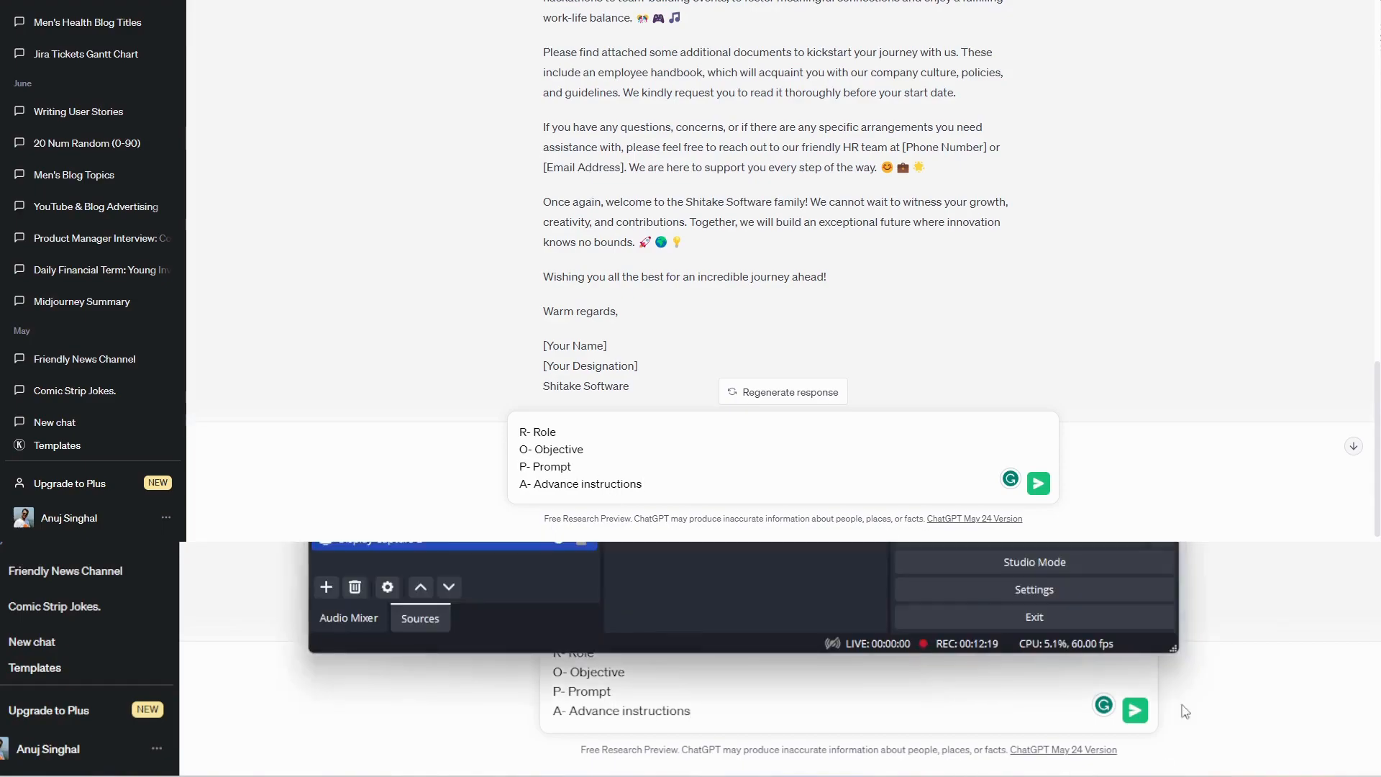